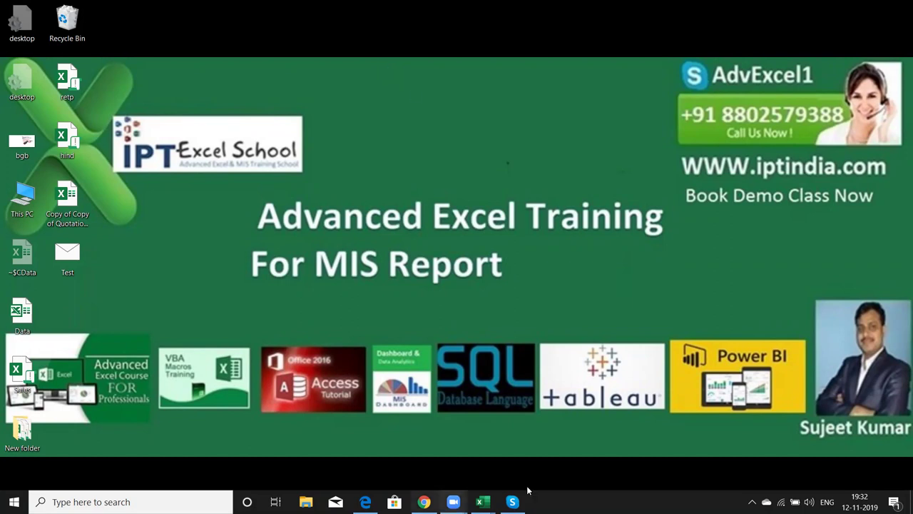
Bring up the Book3 (version 1) workbook window from the Excel taskbar icon
mouse_move(483, 494)
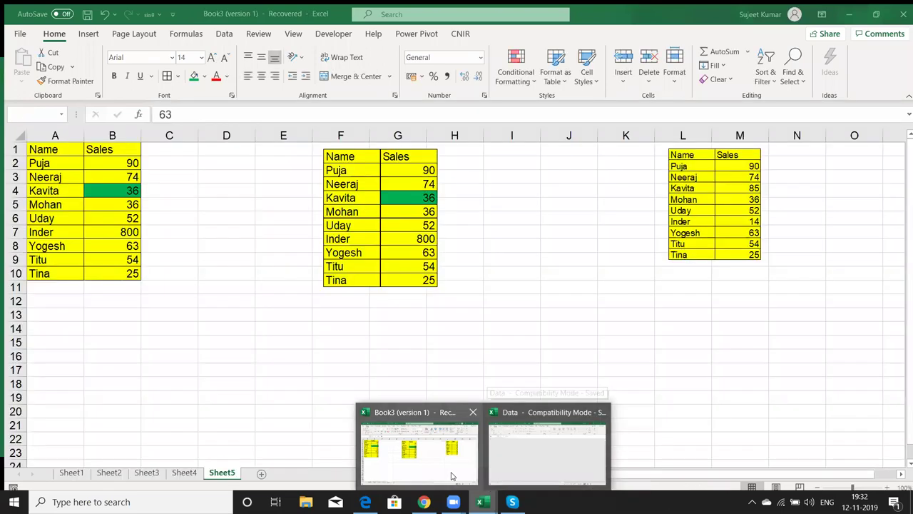
Delete the three Name and Sales table pictures from Sheet5, leaving cell C5 selected
left_click(452, 476)
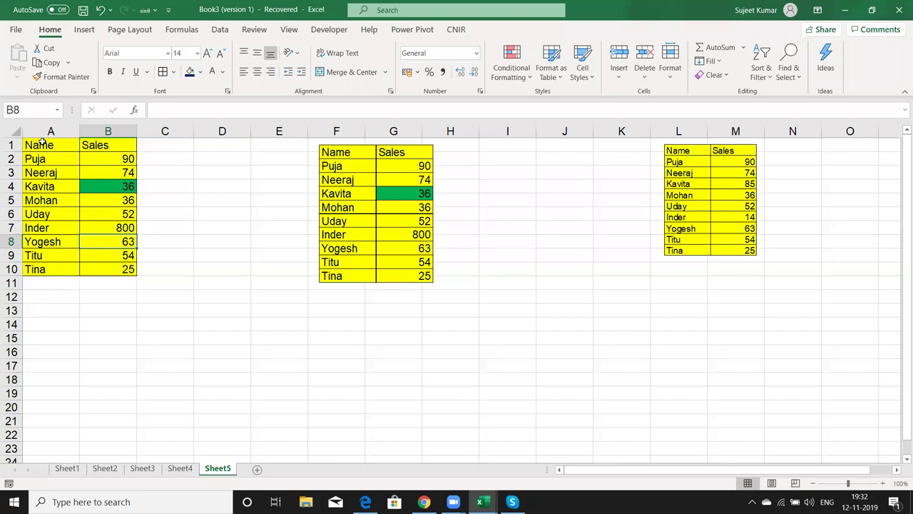
left_click(51, 131)
left_click_drag(286, 125, 725, 121)
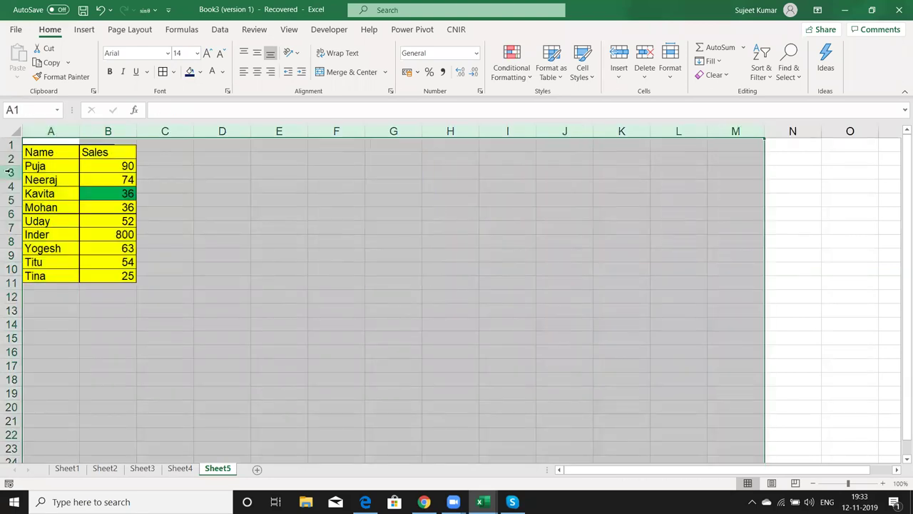
left_click(43, 171)
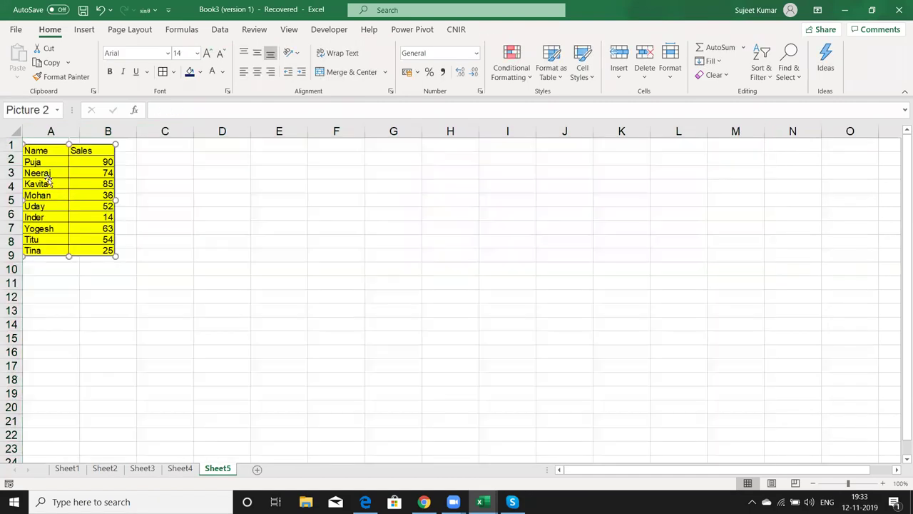
left_click(47, 179)
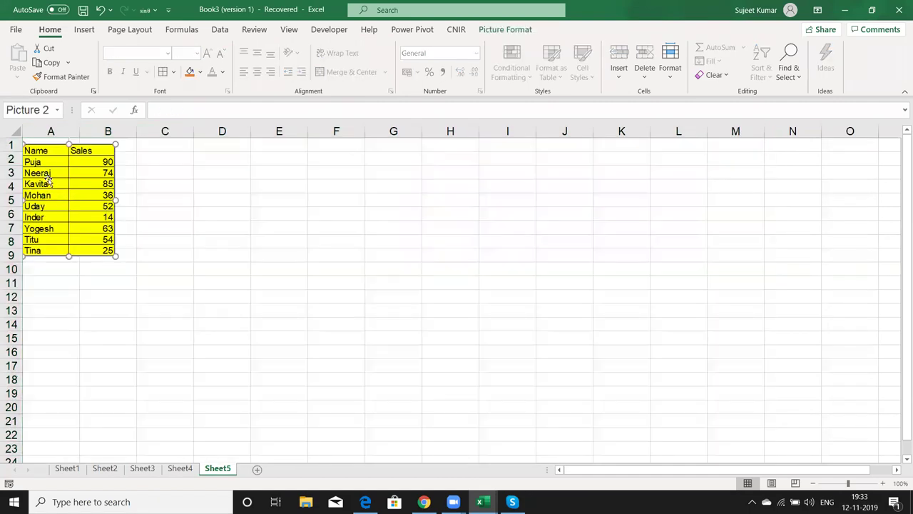
key("Delete")
left_click(174, 199)
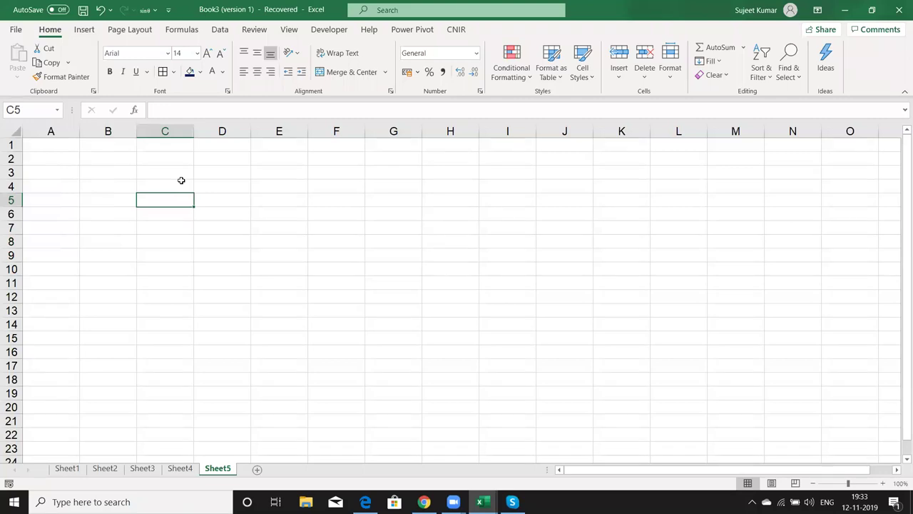
Enter 'VBA' in cell A1 of Sheet5
left_click(100, 154)
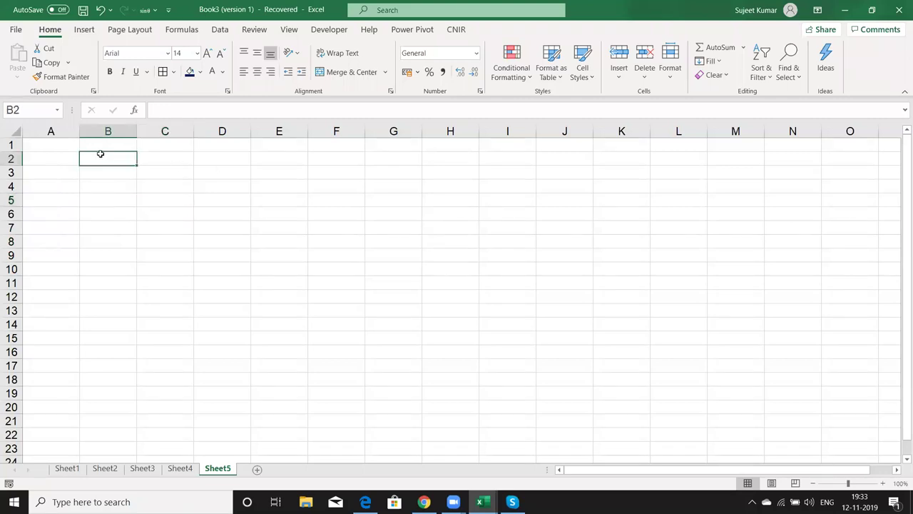
left_click(62, 159)
left_click(71, 148)
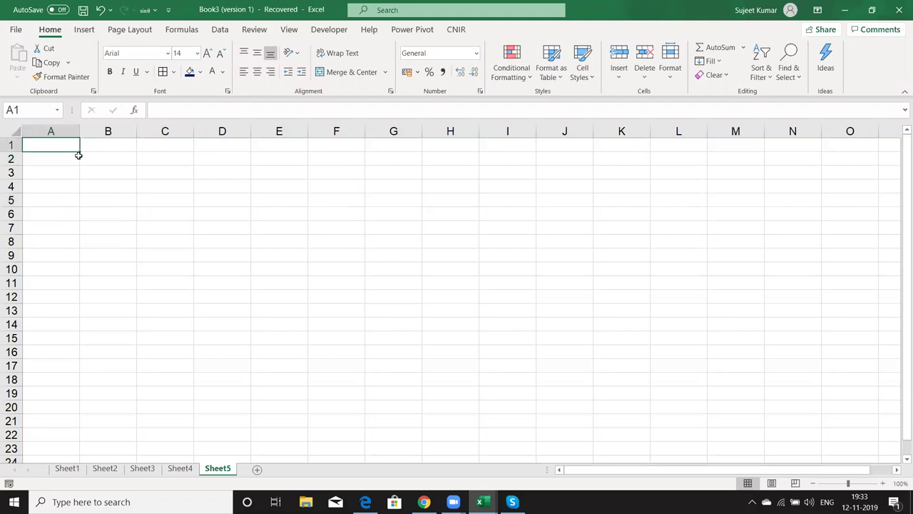
type("VBA")
key("Return")
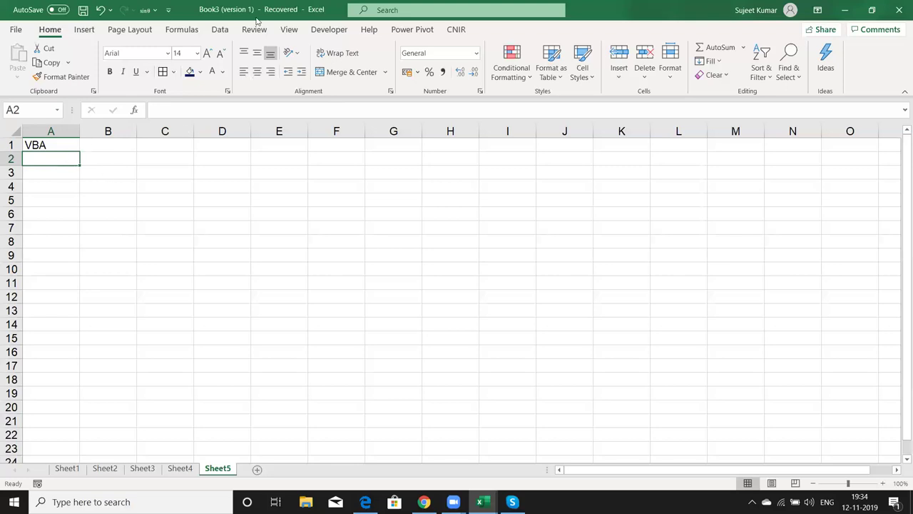
Show the Developer tab and confirm Developer is ticked under Customize Ribbon, cancelling Options
left_click(330, 31)
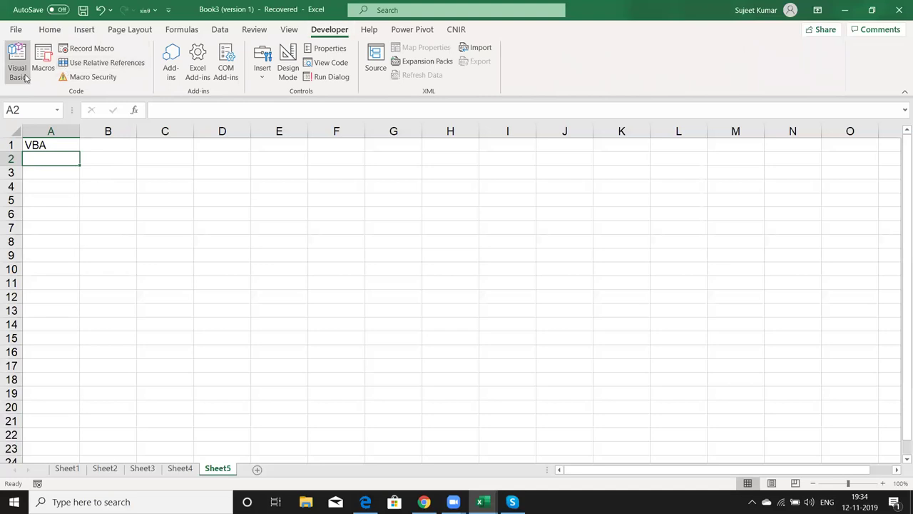
left_click(16, 31)
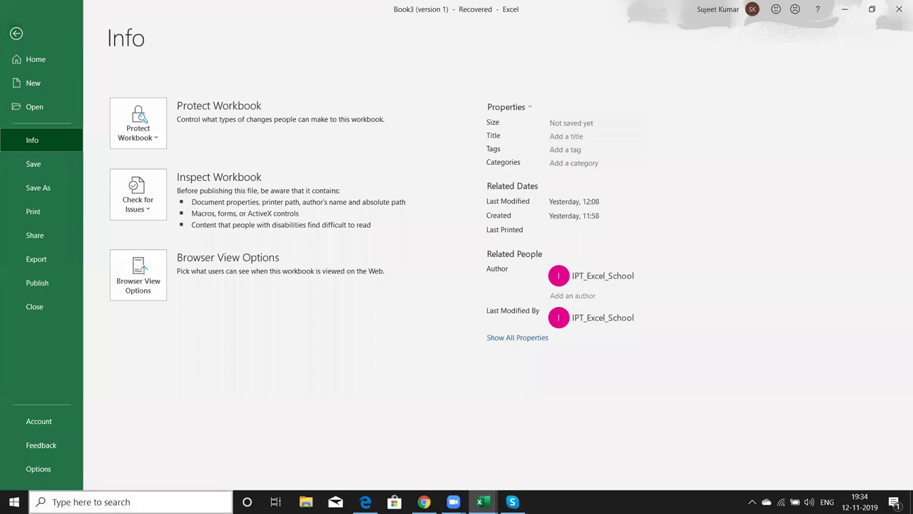
left_click(49, 467)
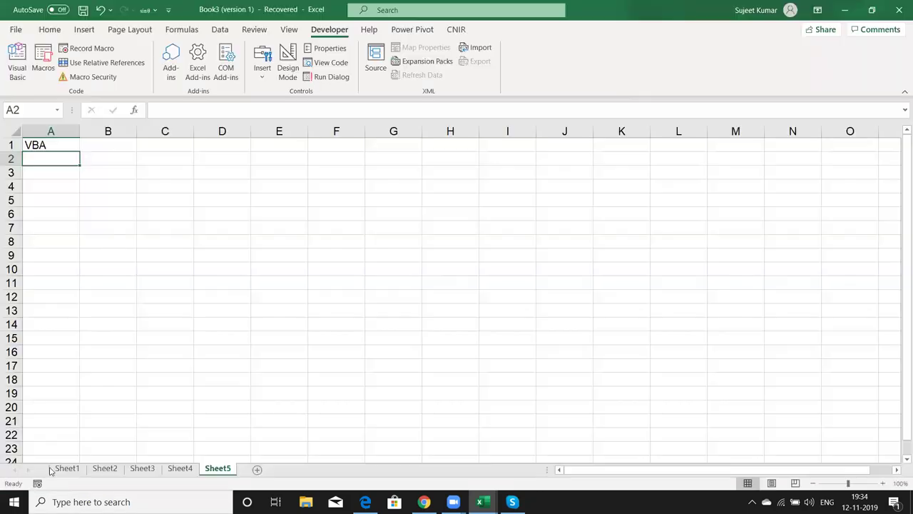
left_click(281, 203)
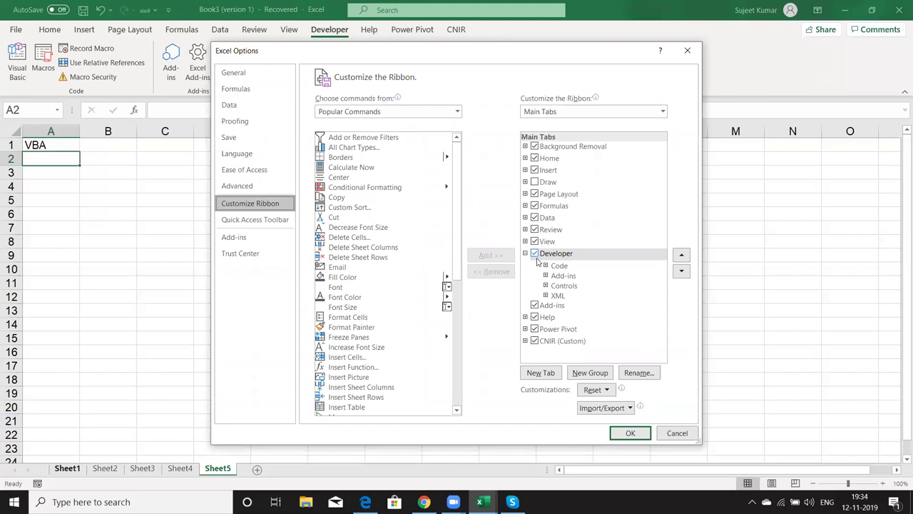
left_click(669, 429)
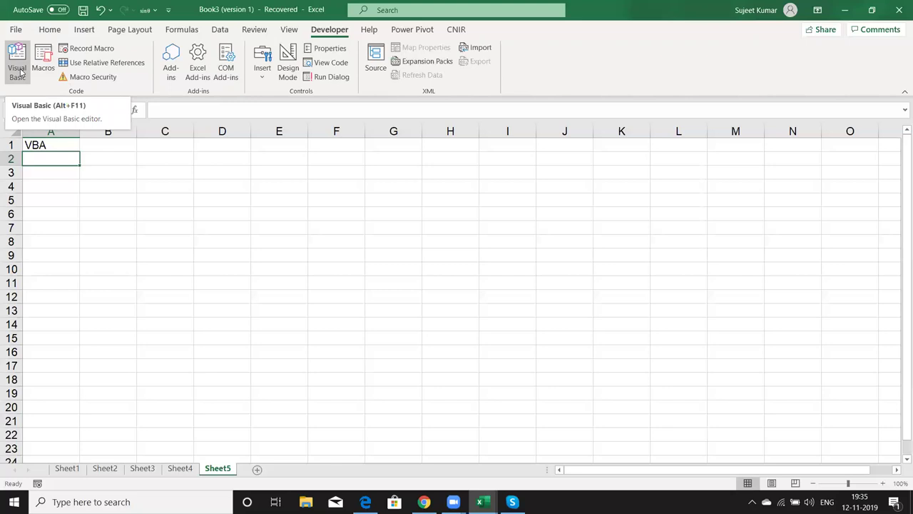
Enter 'Macros' in cell B2, diagonally below VBA in A1
left_click(81, 157)
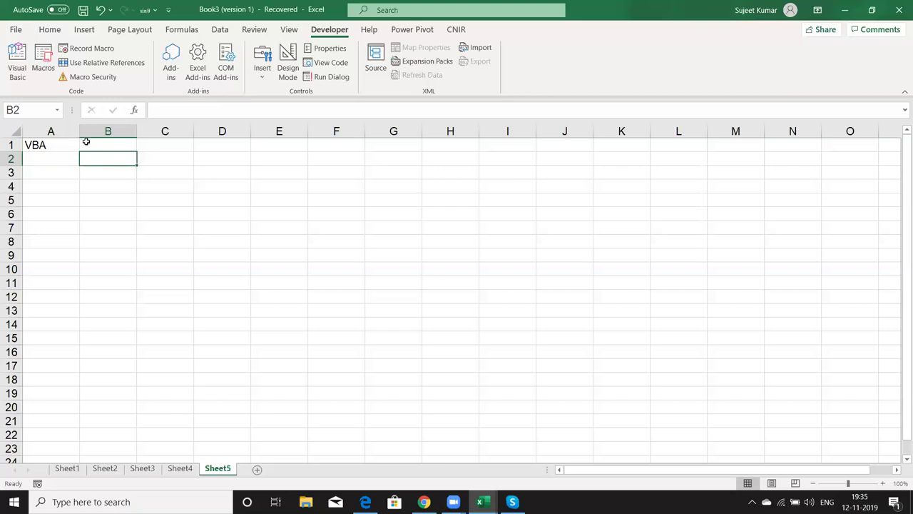
key("Left")
key("Up")
key("Right")
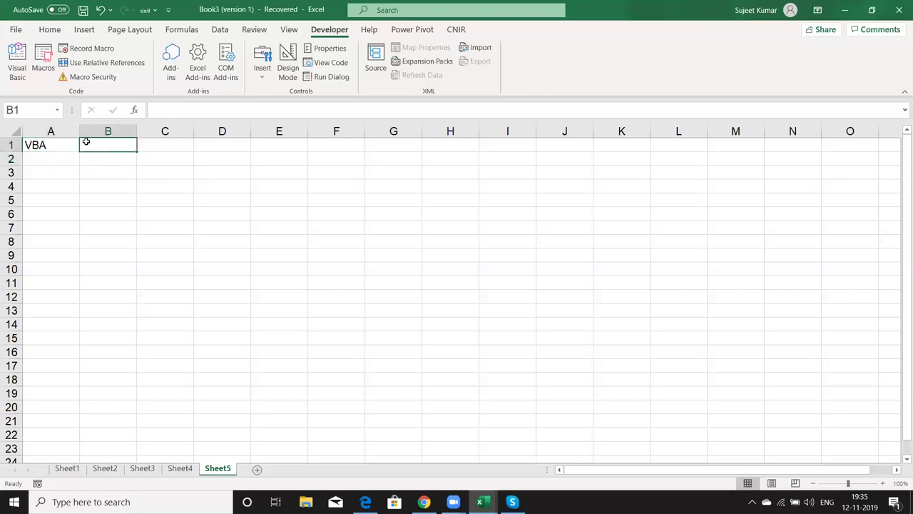
key("Left")
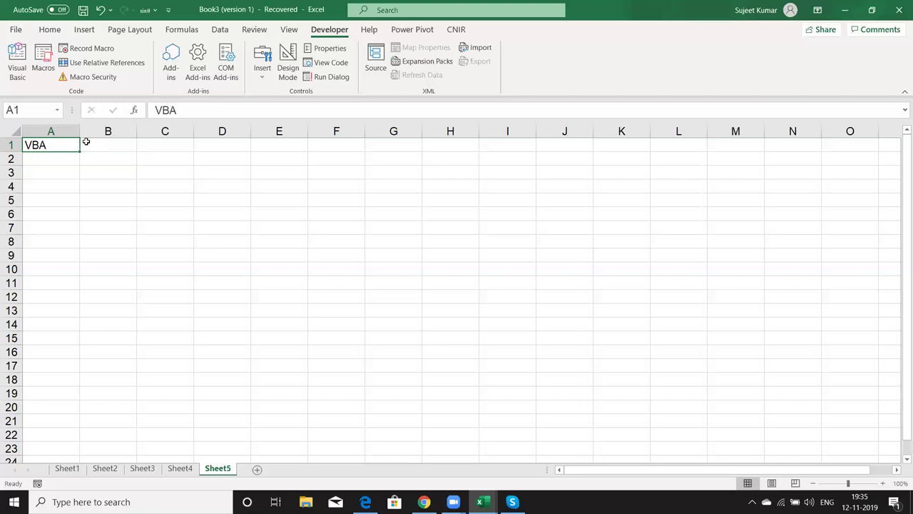
key("Right")
key("Down")
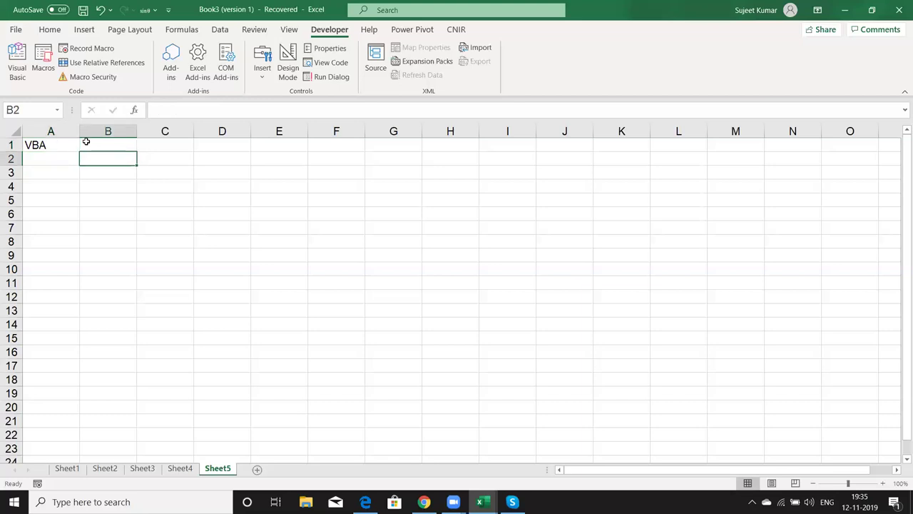
type("Macros")
key("Return")
key("Up")
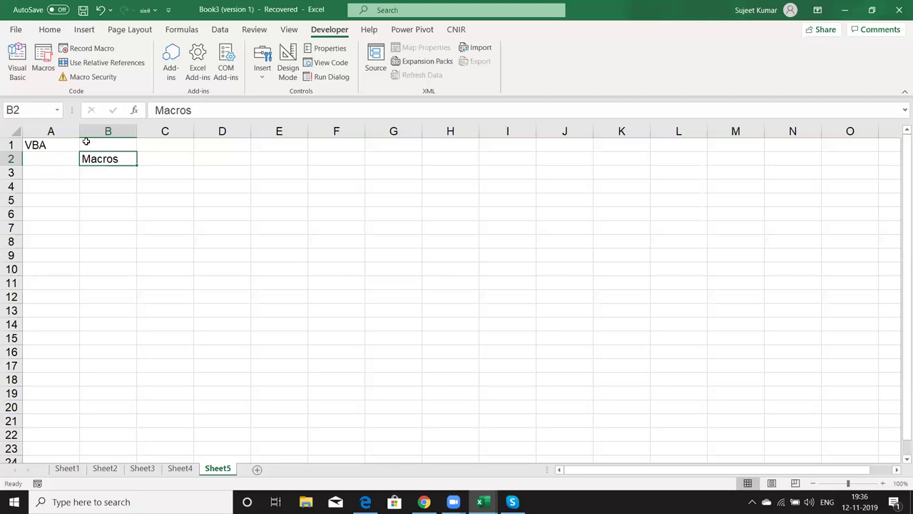
key("Down")
key("Down")
key("Down")
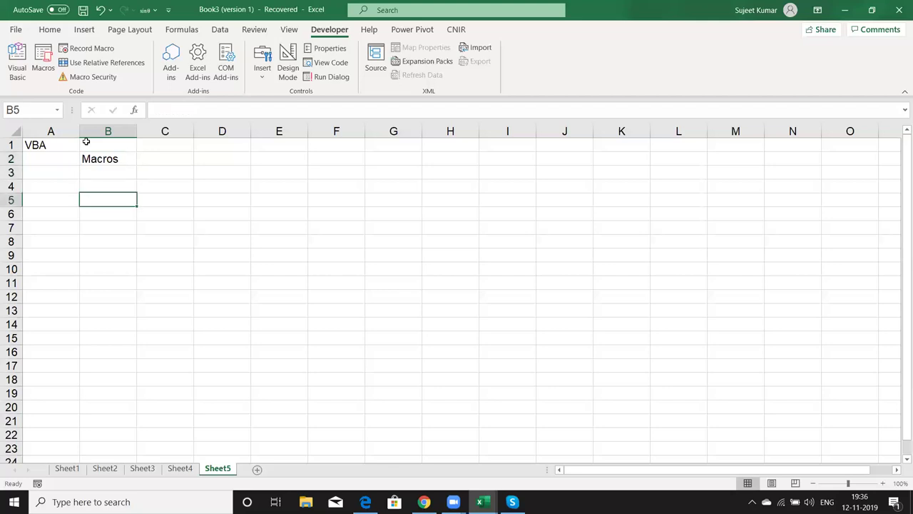
type("Functio")
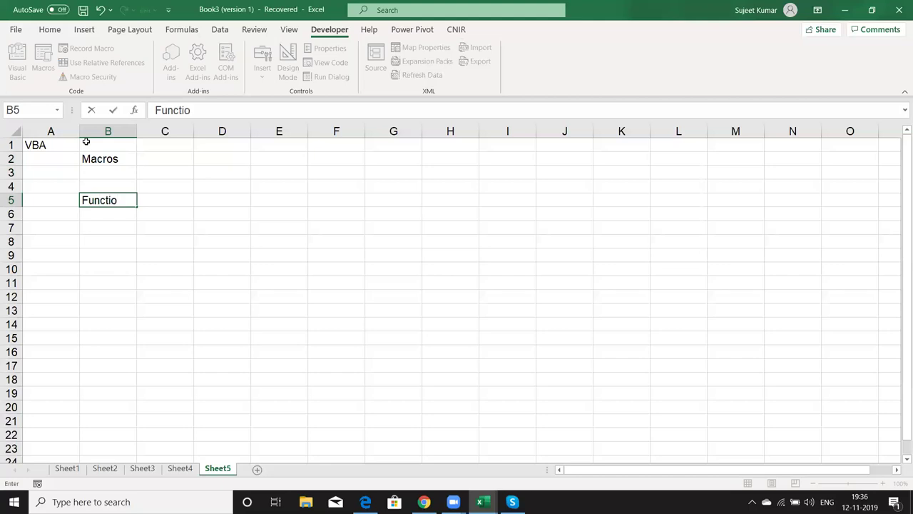
type("n")
key("Return")
key("Up")
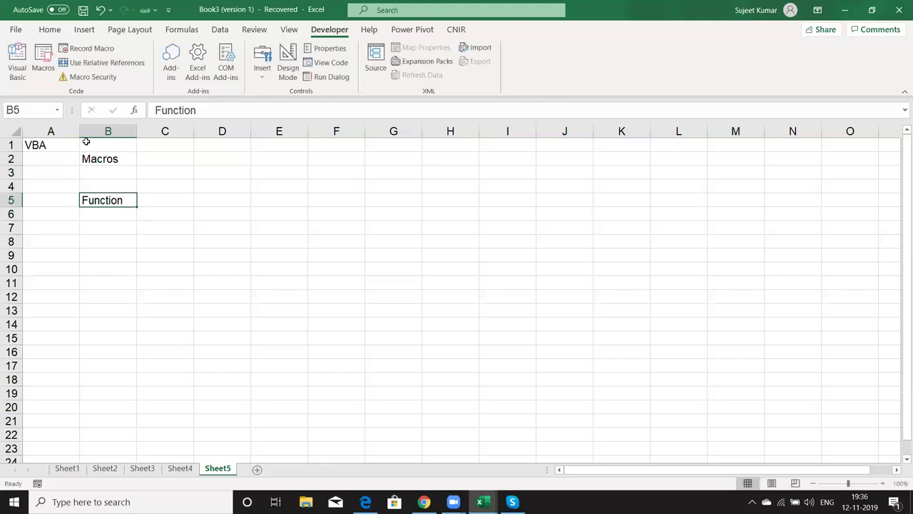
key("Right")
key("Right")
key("Right")
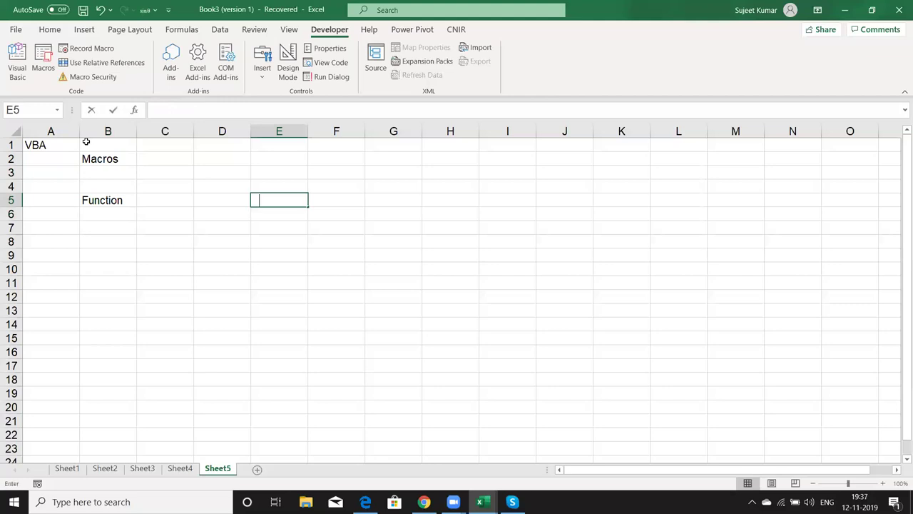
type("=vl")
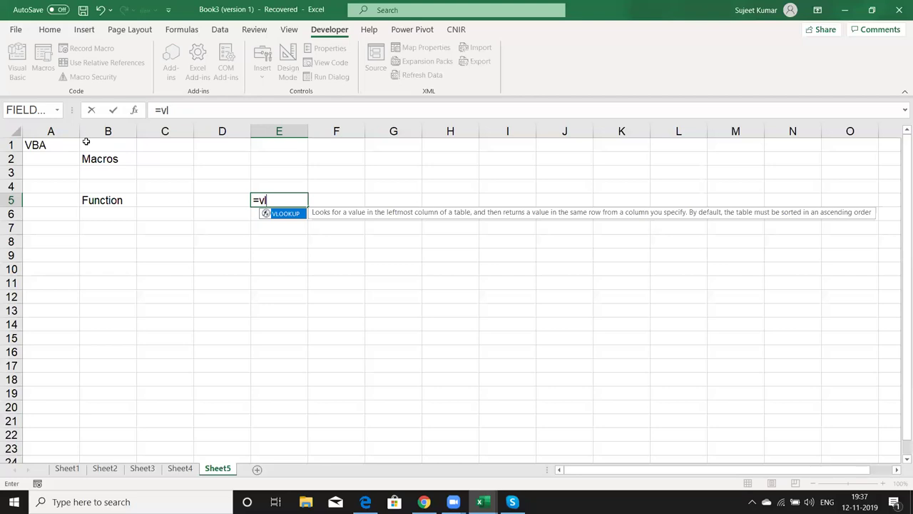
key("BackSpace")
key("Escape")
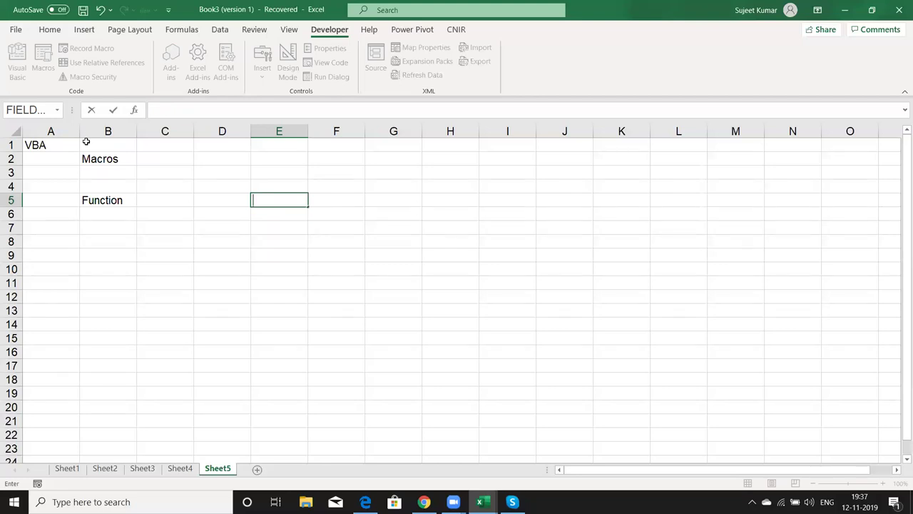
key("Return")
key("Down")
key("Down")
key("Up")
key("Up")
key("Left")
key("Left")
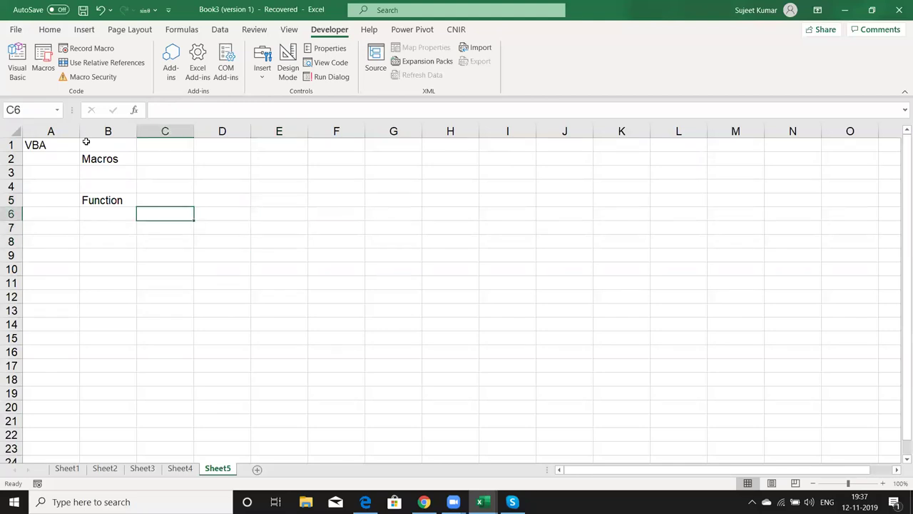
key("Up")
key("Left")
key("Up")
key("Up")
key("Up")
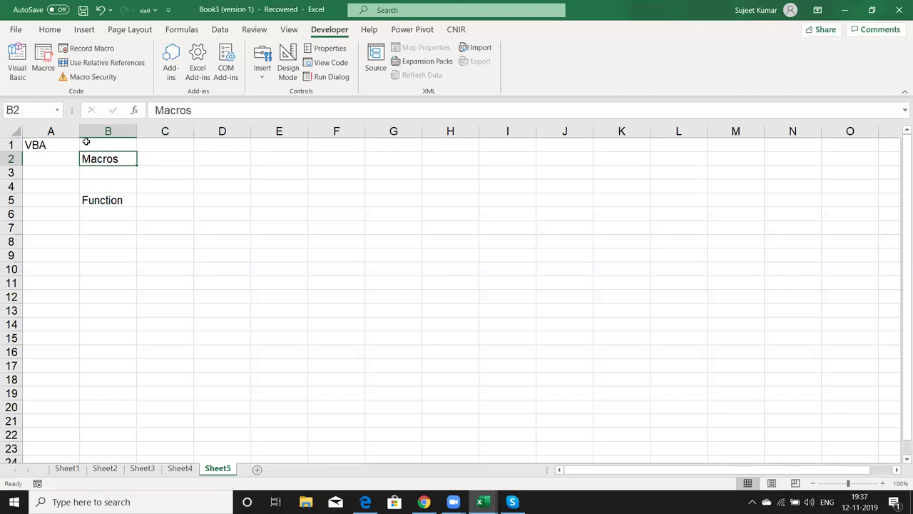
key("Down")
key("Down")
key("Down")
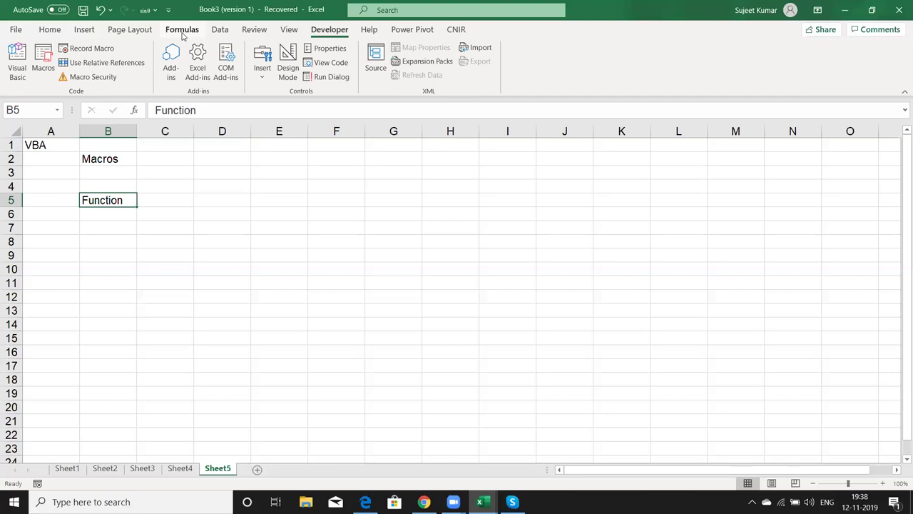
Enter 'Userform' in cell B8 below Function
left_click(114, 248)
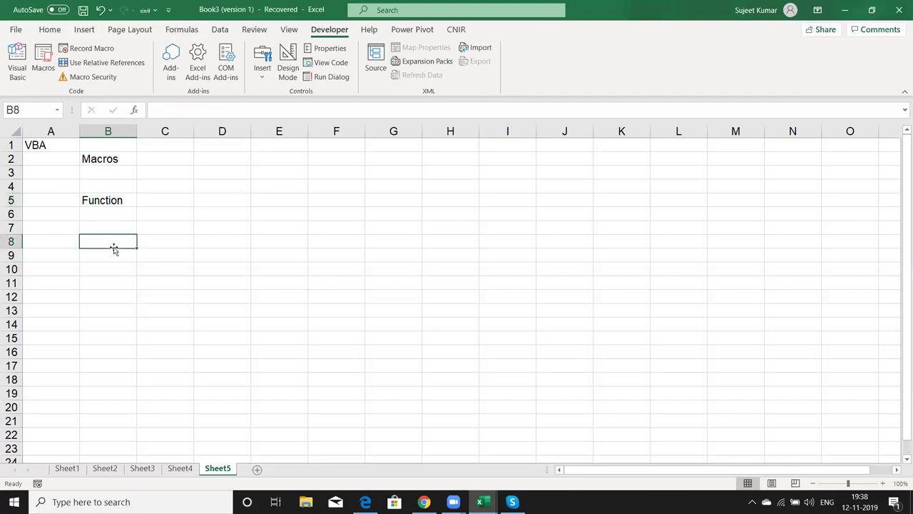
type("Userform")
key("Return")
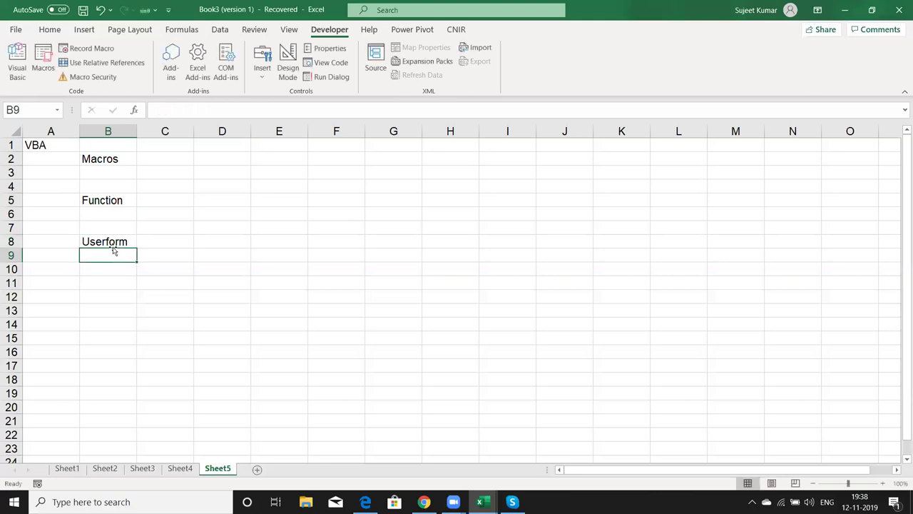
Open Recommended PivotTables from Insert, cancel it, and select cell E2
left_click(83, 32)
left_click(61, 77)
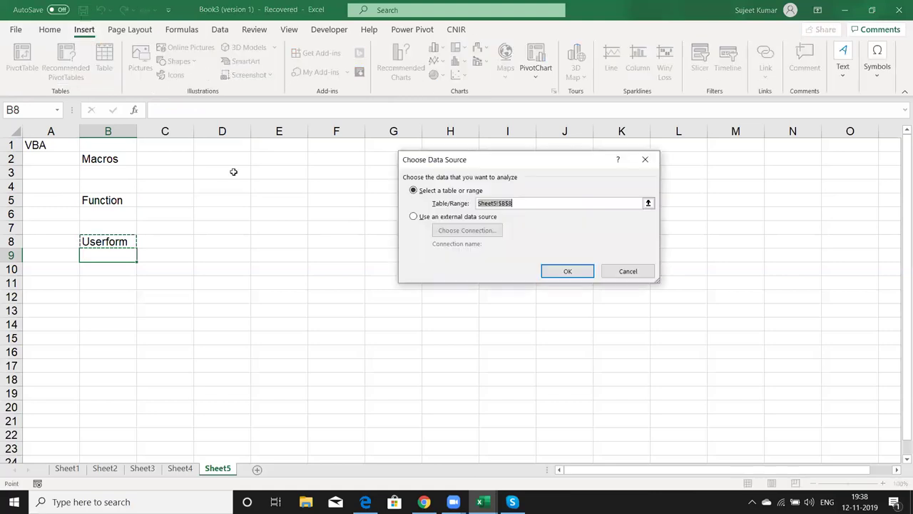
left_click_drag(460, 160, 339, 153)
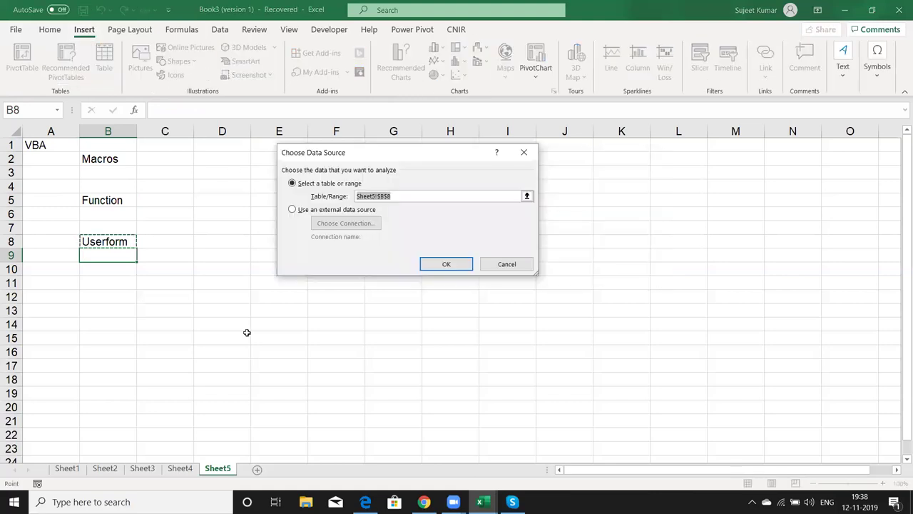
left_click(517, 265)
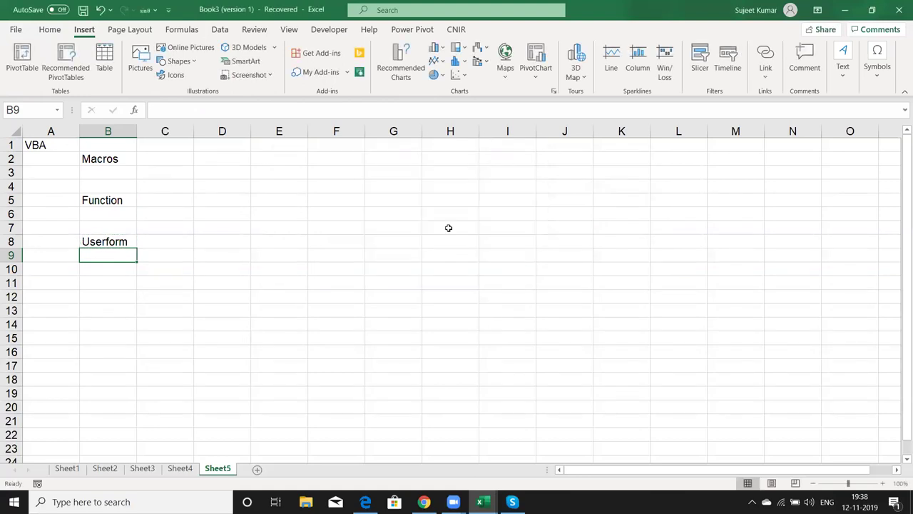
left_click(274, 155)
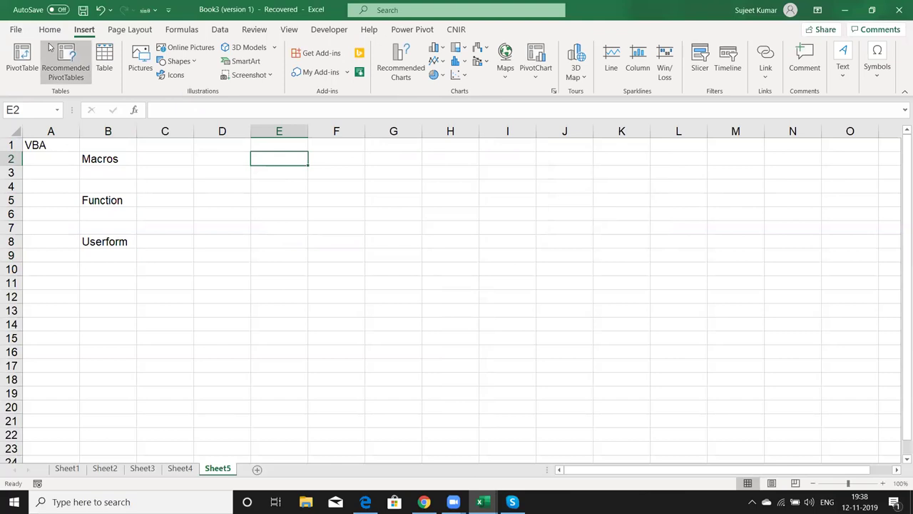
left_click(25, 56)
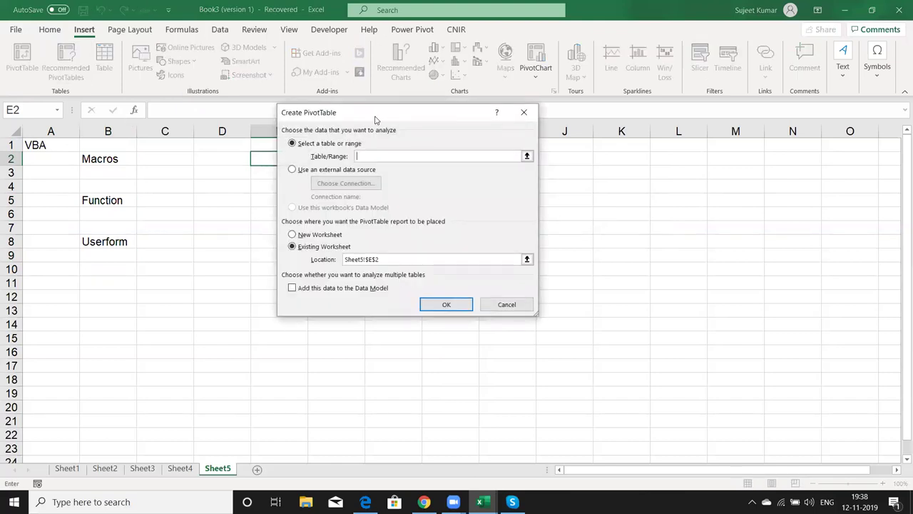
left_click_drag(376, 119, 346, 202)
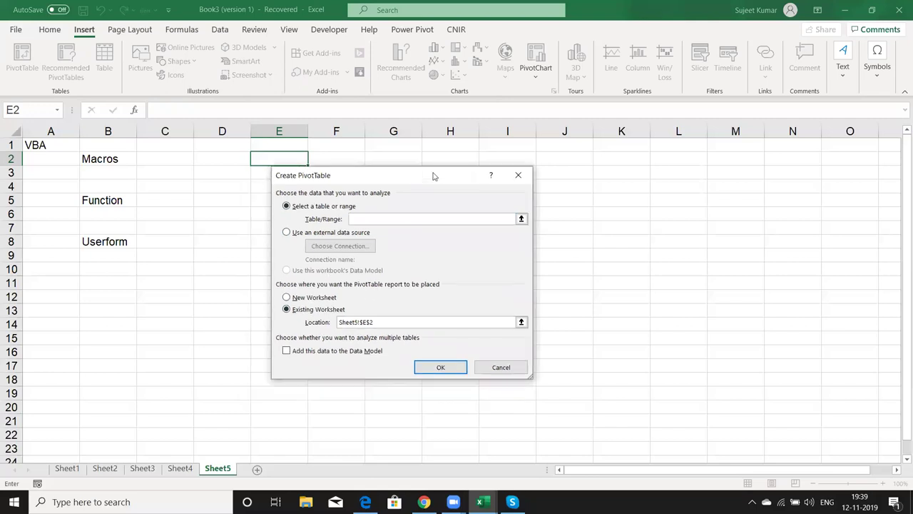
left_click_drag(404, 201, 497, 131)
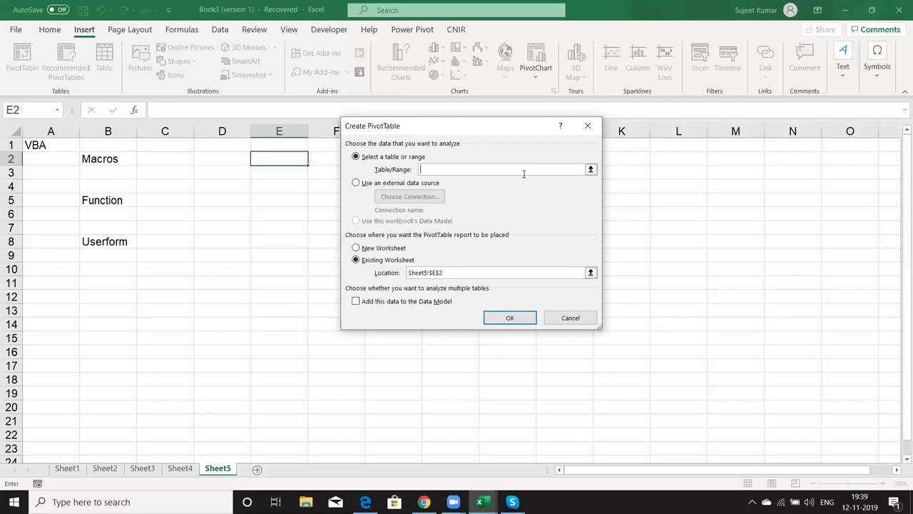
mouse_move(492, 126)
left_mouse_down()
mouse_move(477, 164)
mouse_move(527, 95)
left_mouse_up()
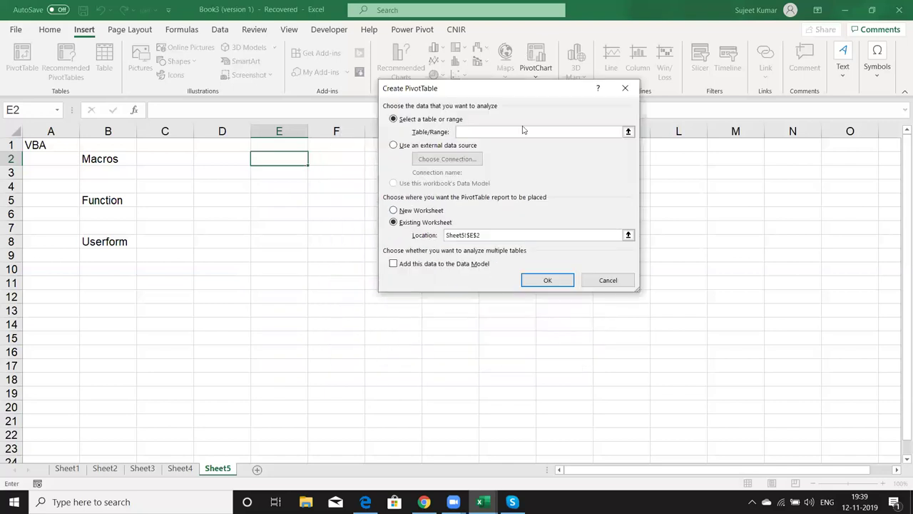
left_click(605, 281)
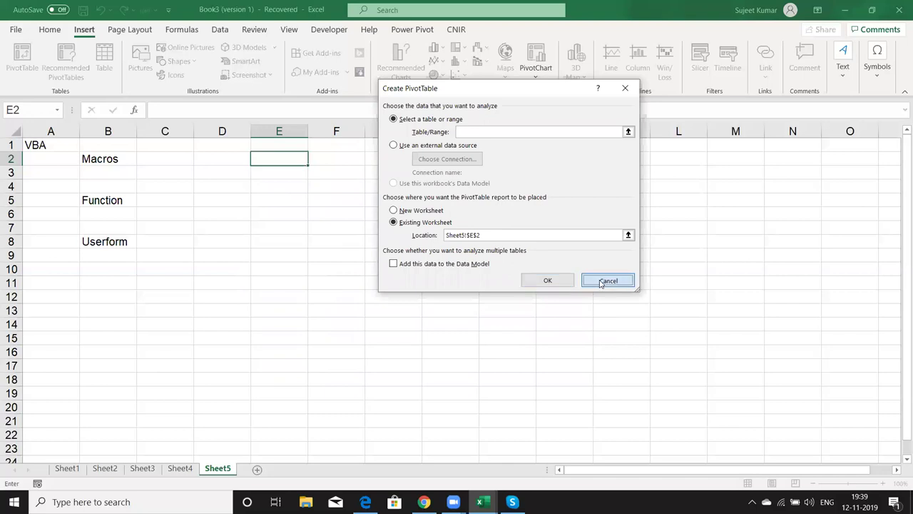
left_click(105, 256)
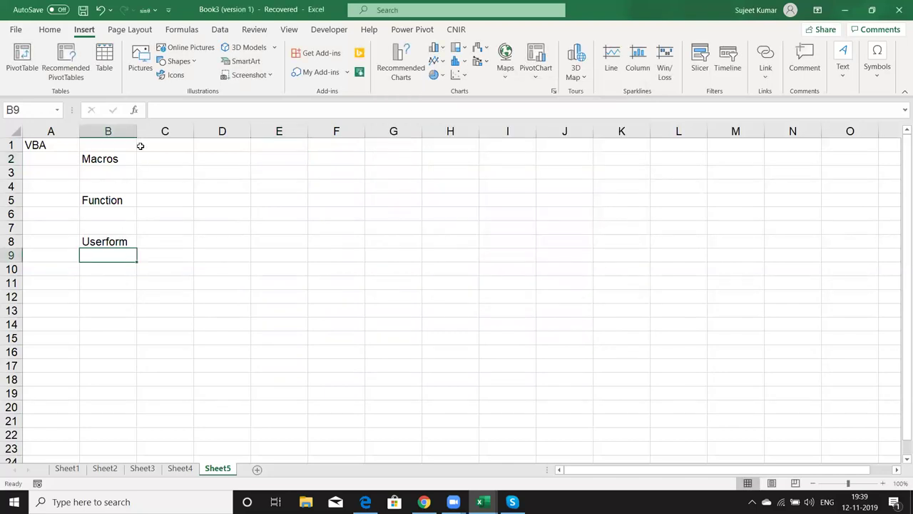
mouse_move(127, 157)
left_mouse_down()
mouse_move(120, 221)
mouse_move(106, 255)
left_mouse_up()
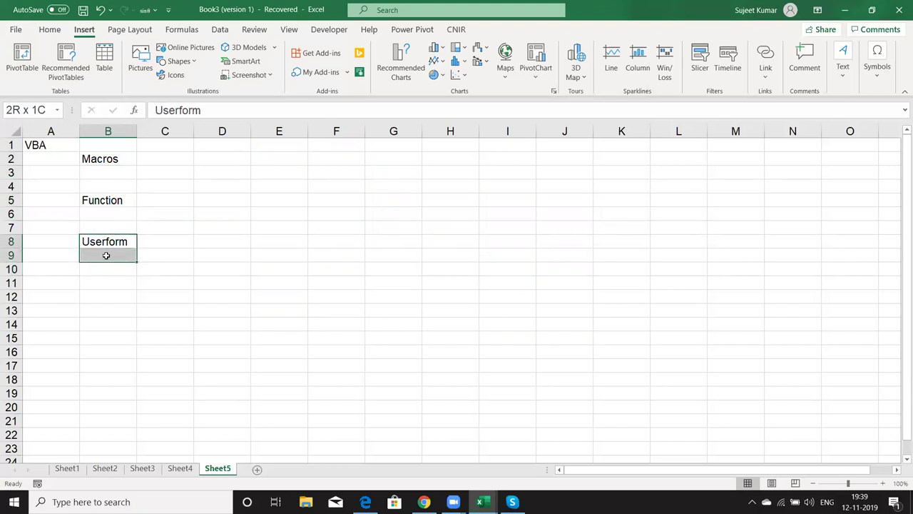
left_click_drag(105, 255, 106, 254)
left_click_drag(107, 144, 82, 249)
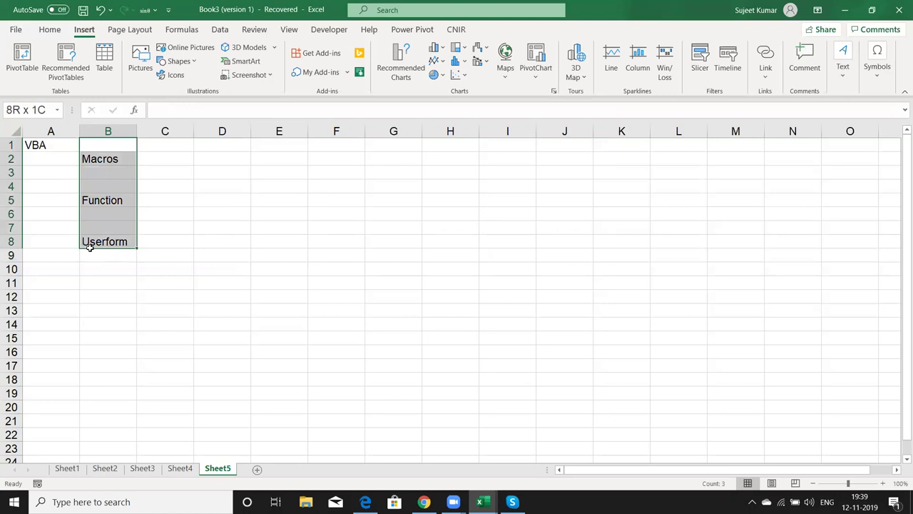
left_click(167, 190)
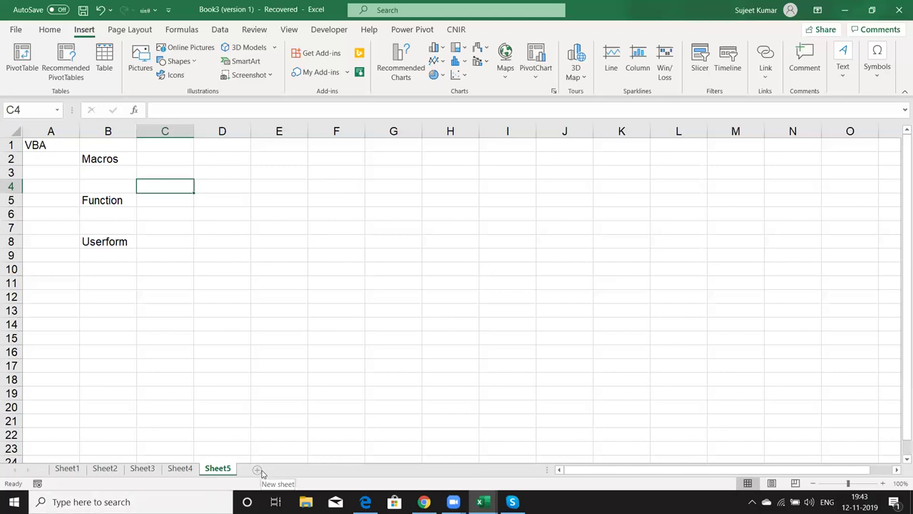
left_click(259, 470)
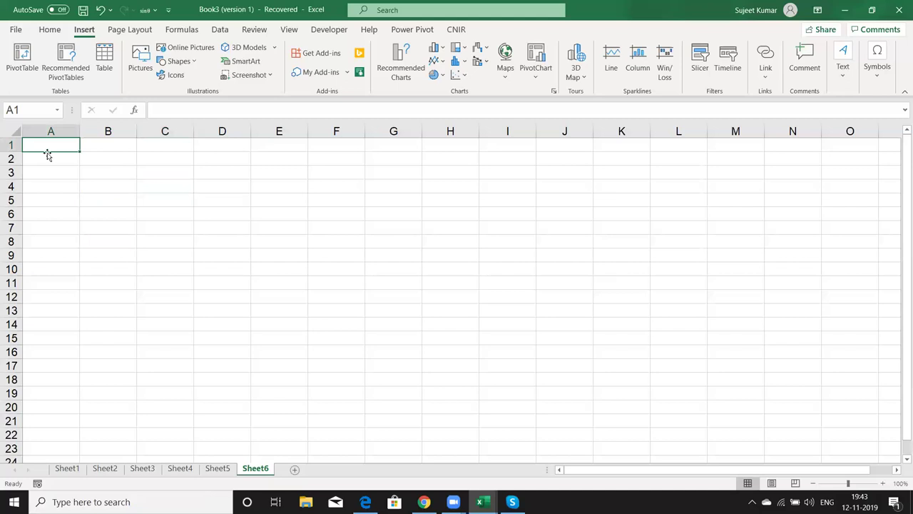
mouse_move(46, 147)
left_mouse_down()
mouse_move(58, 432)
mouse_move(132, 430)
left_mouse_up()
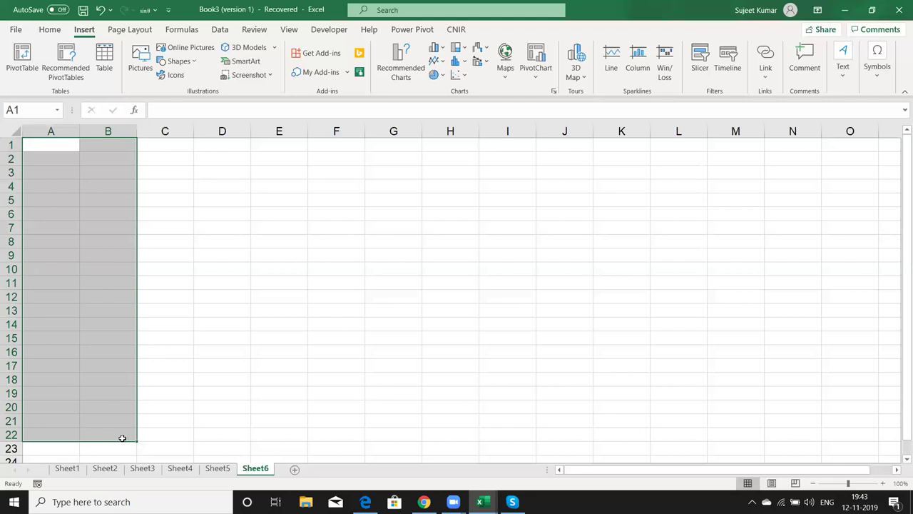
scroll(152, 401, "down", 2)
left_click_drag(158, 378, 177, 388)
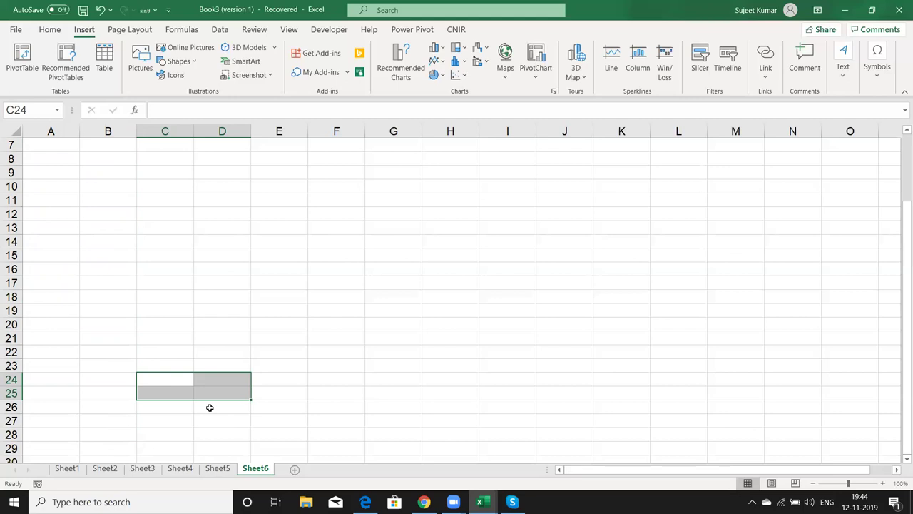
left_click(43, 145)
scroll(68, 224, "up", 2)
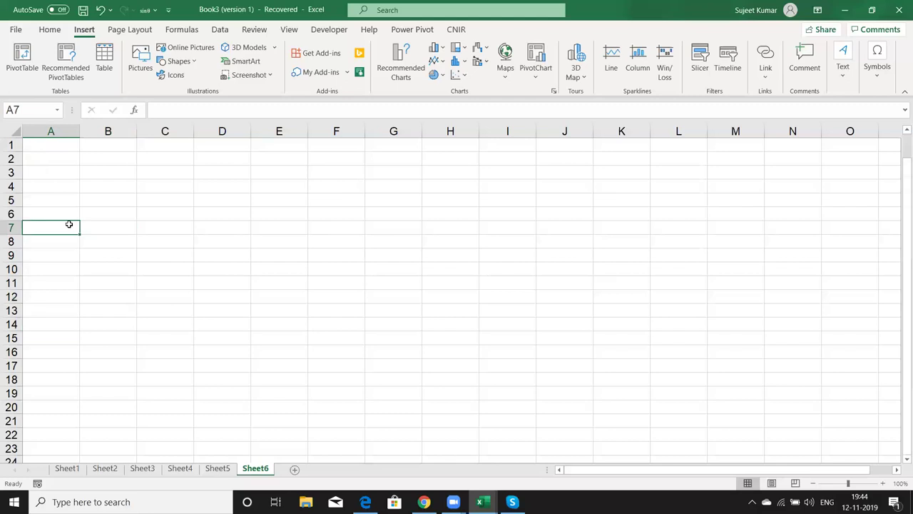
left_click(117, 149)
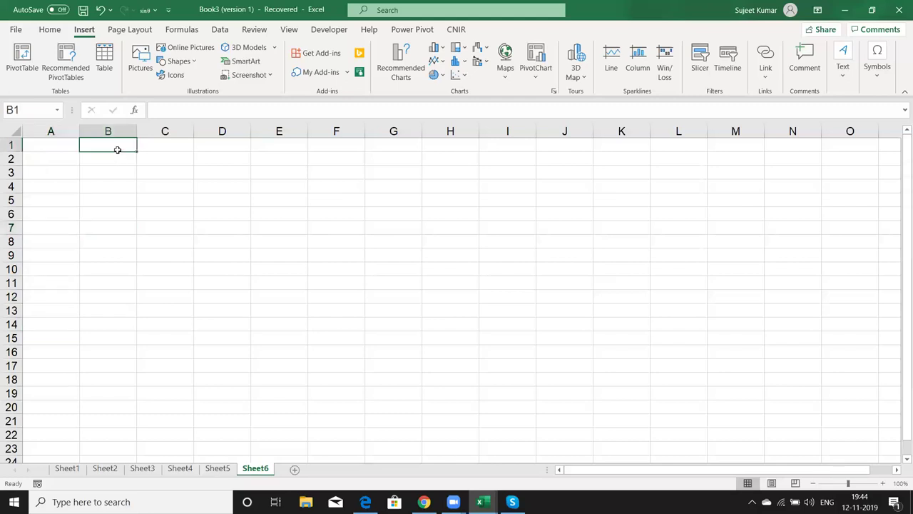
left_click_drag(117, 149, 92, 416)
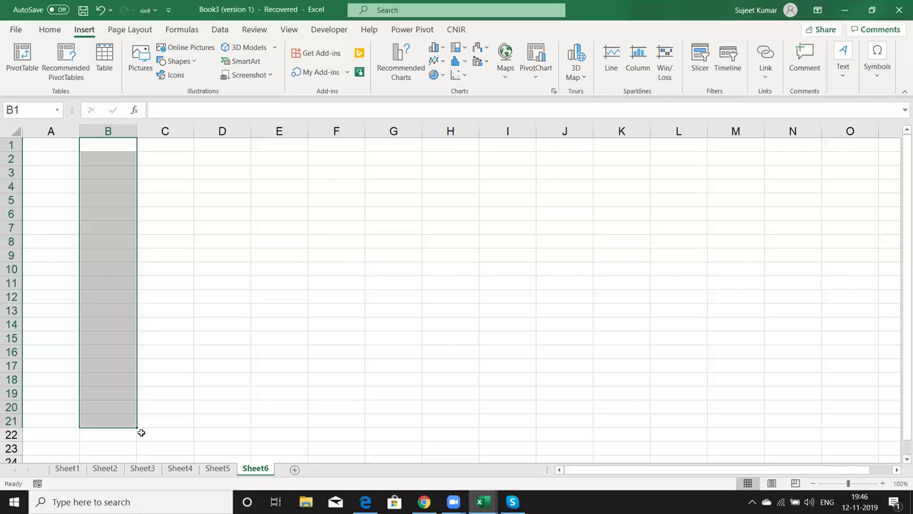
Return to Sheet5 and select the Macros–Userform range B2:B8
left_click(207, 469)
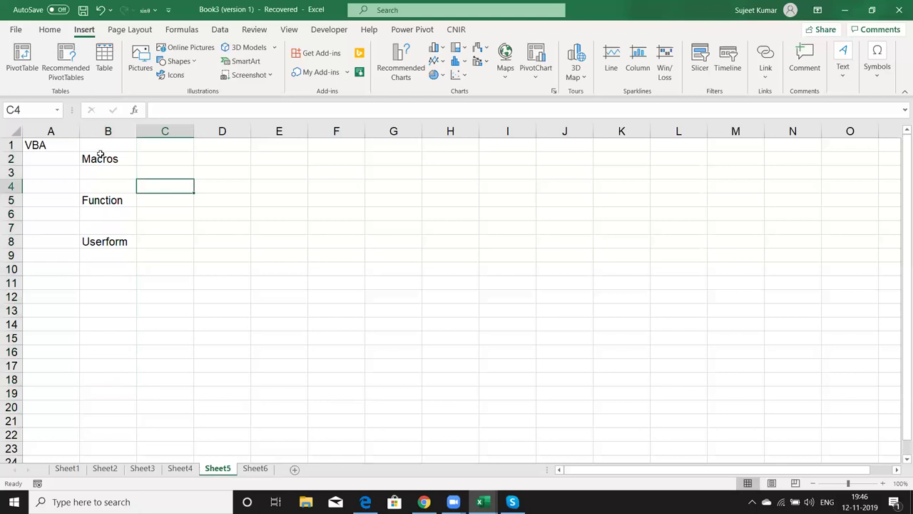
left_click_drag(100, 155, 100, 239)
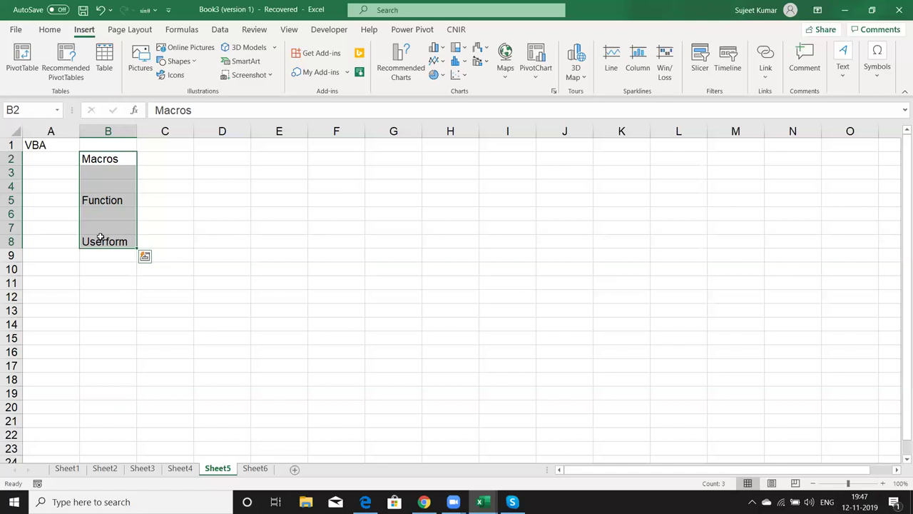
Open the Trust Center's Macro Settings via Developer > Macro Security
left_click(331, 29)
key("Right")
key("Right")
key("Right")
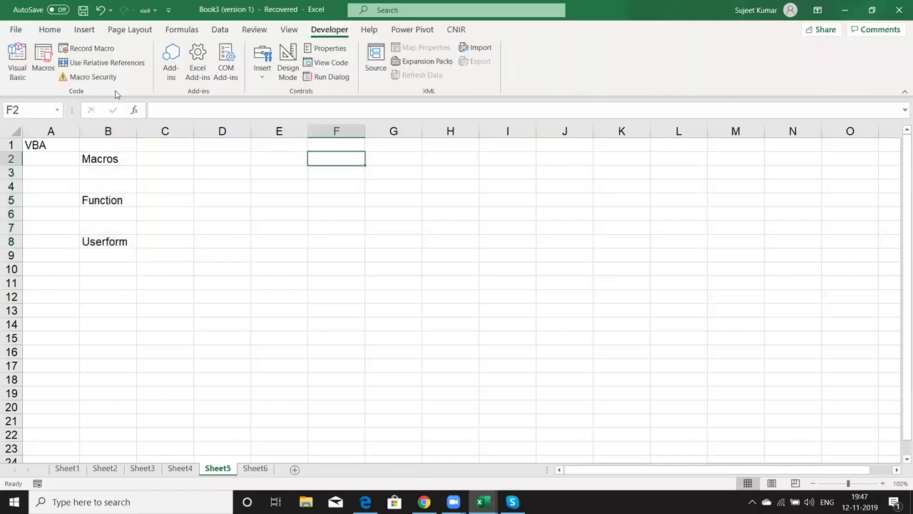
left_click(98, 77)
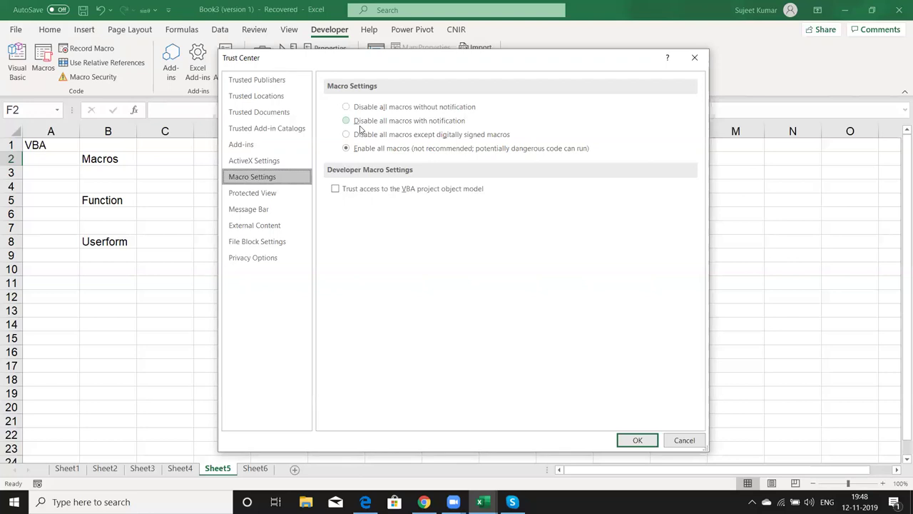
Dismiss the Trust Center dialog without changing the macro settings
key("Return")
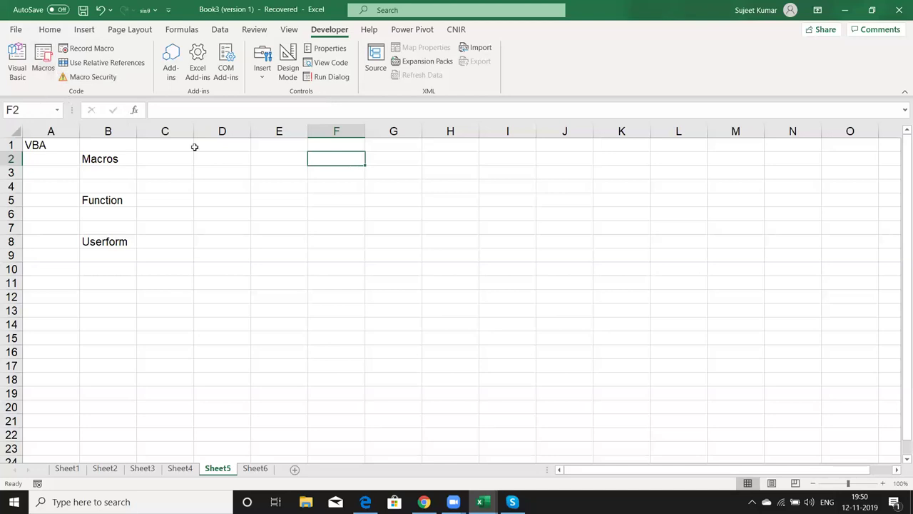
left_click(238, 151)
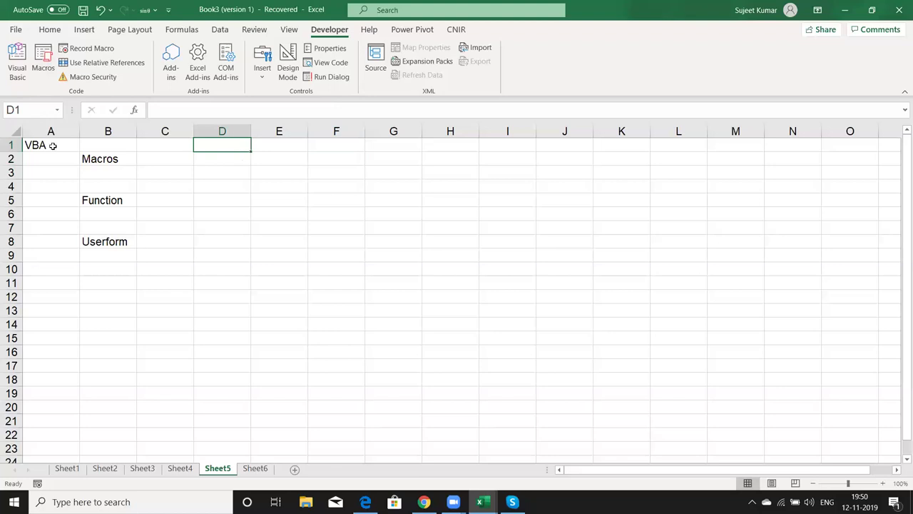
left_click(105, 77)
left_click(389, 150)
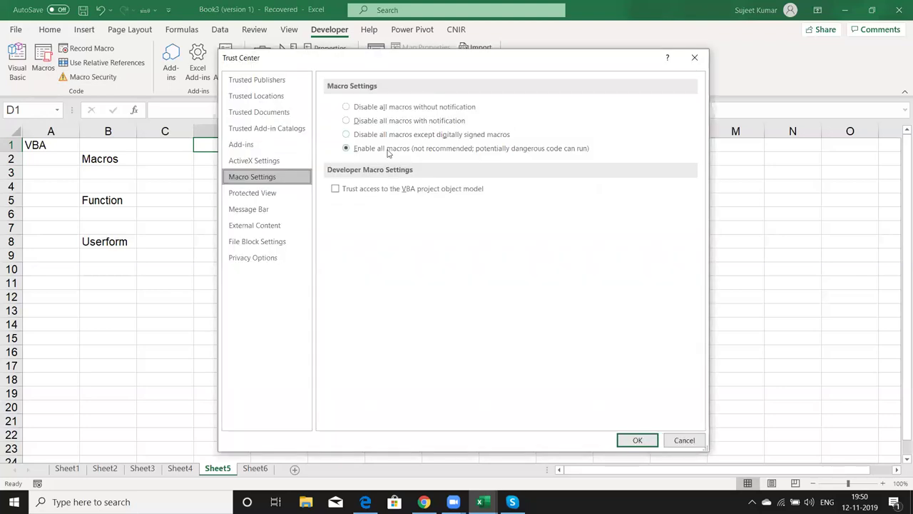
left_click(694, 58)
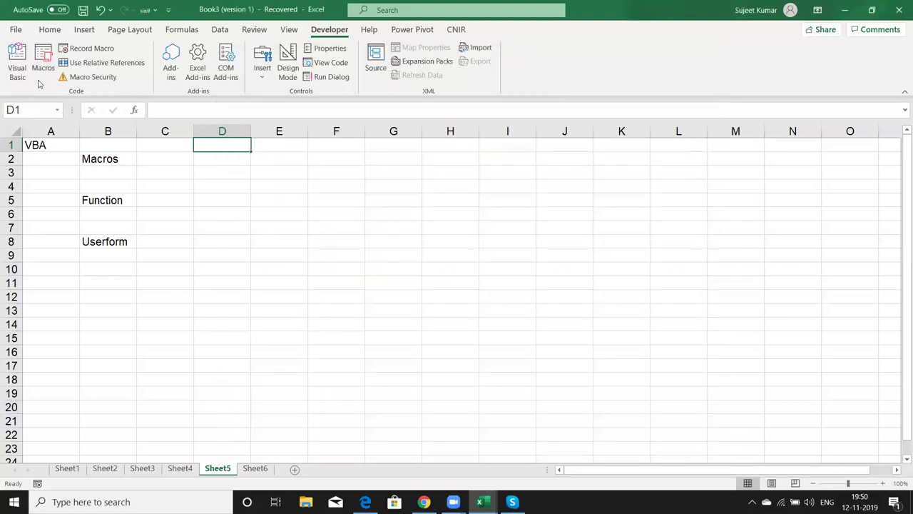
Open the Save As dialog on Documents with Excel Macro-Enabled Workbook as file type
left_click(16, 30)
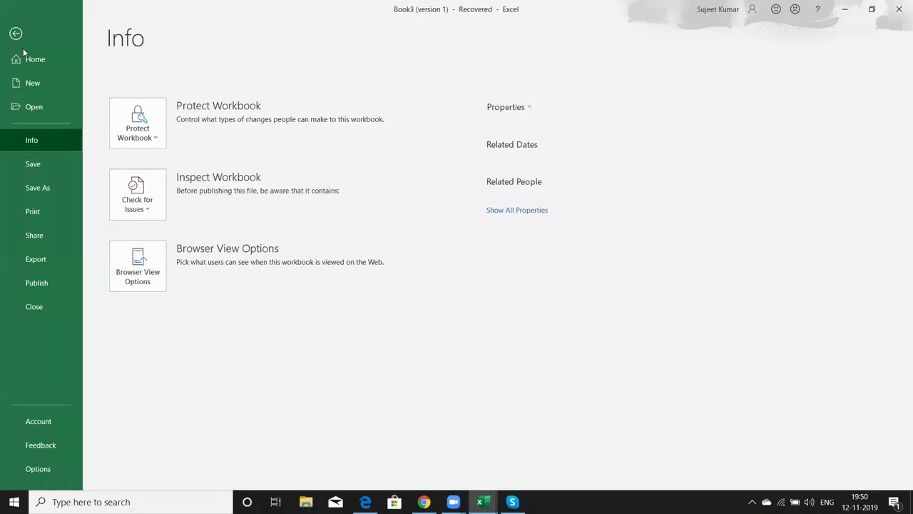
left_click(50, 195)
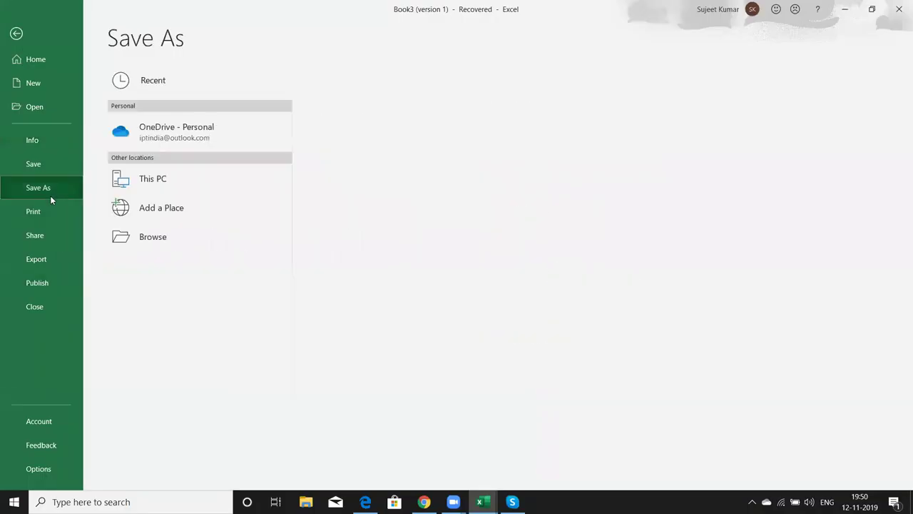
left_click(191, 244)
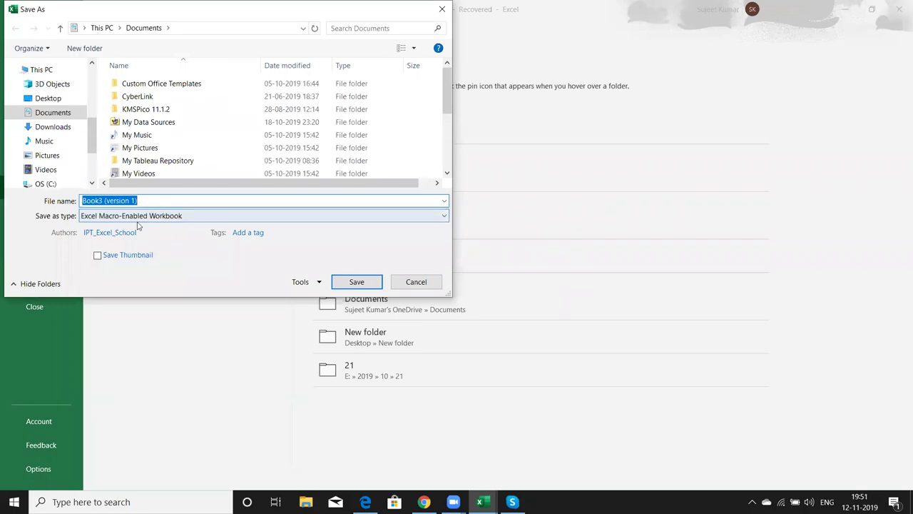
Set the Save As file type back to Excel Workbook and cancel the save
left_click(139, 222)
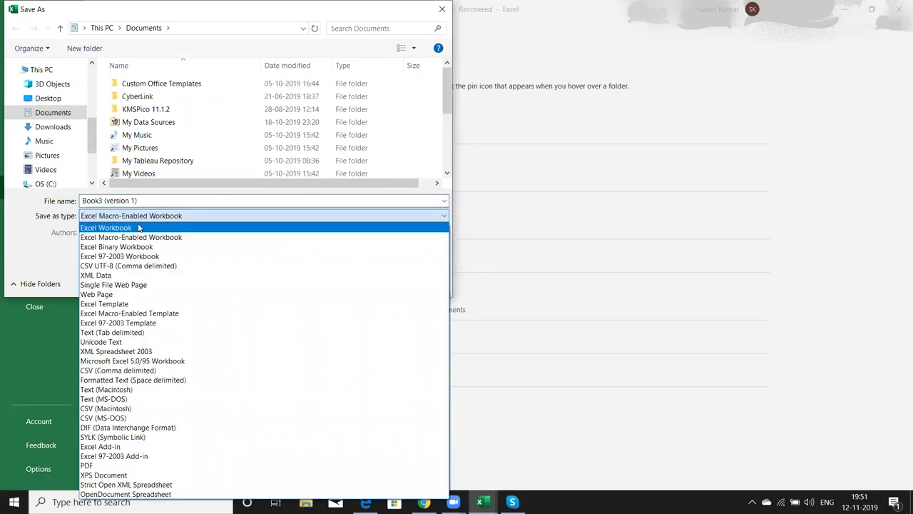
left_click(139, 227)
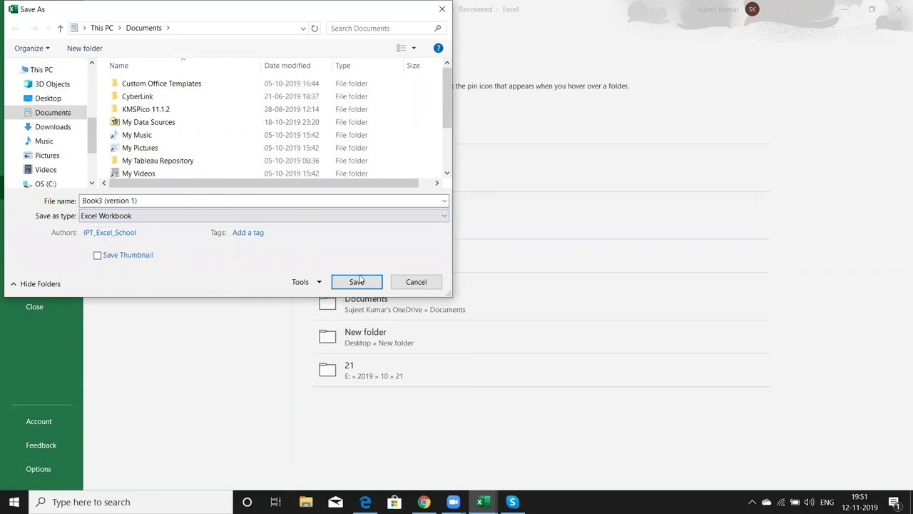
left_click(426, 284)
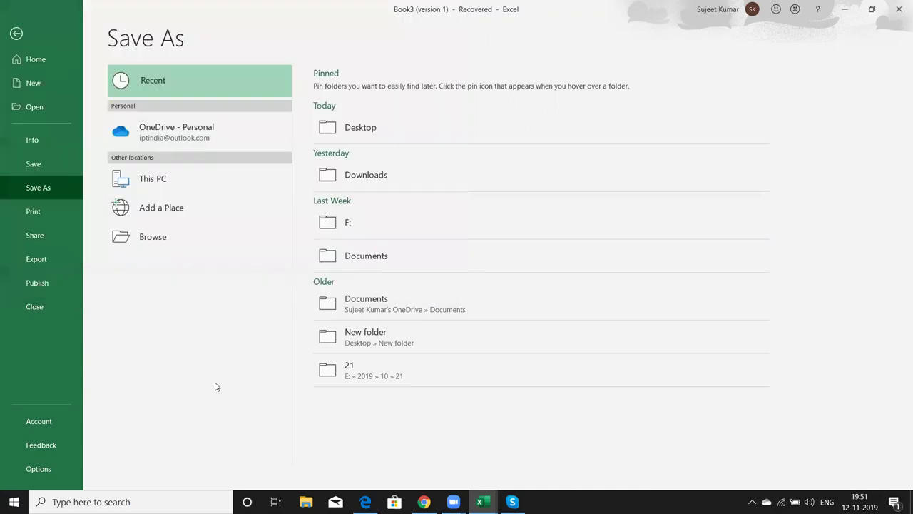
left_click(64, 467)
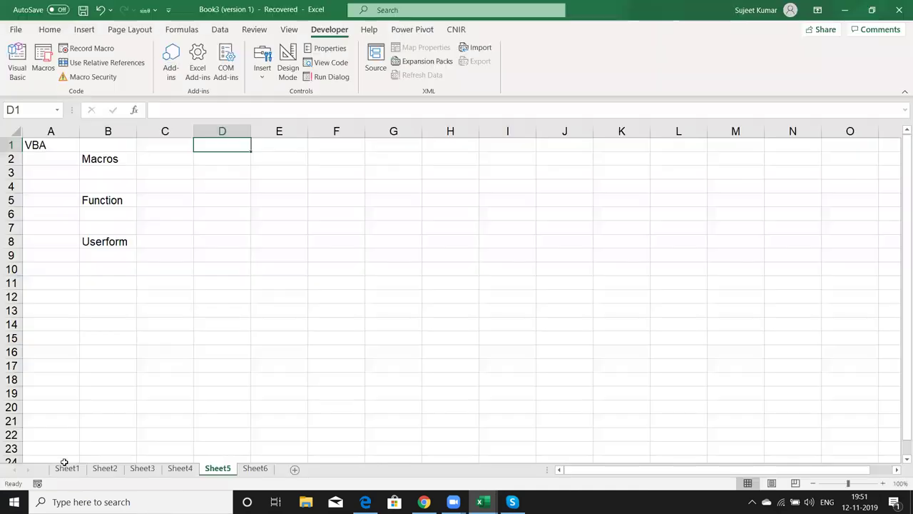
Review the default save formats in Excel Options' Save settings and close without changes
left_click(234, 137)
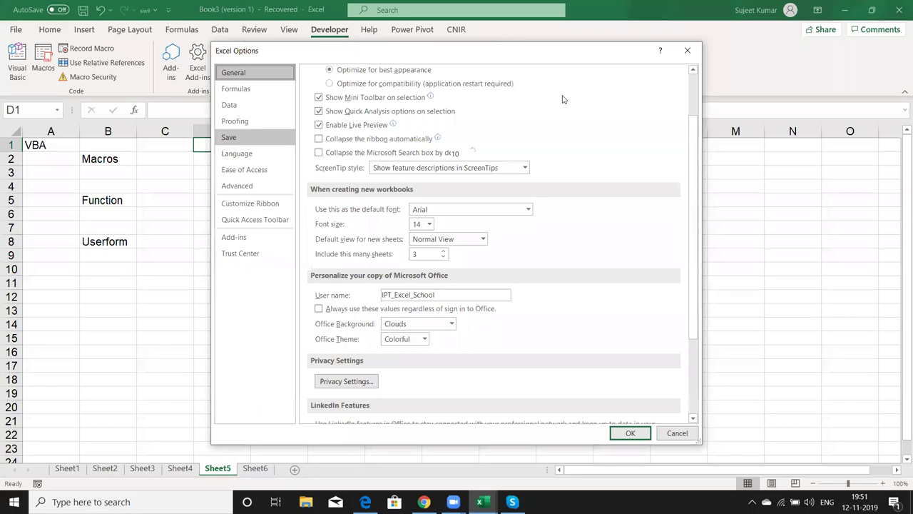
left_click(534, 140)
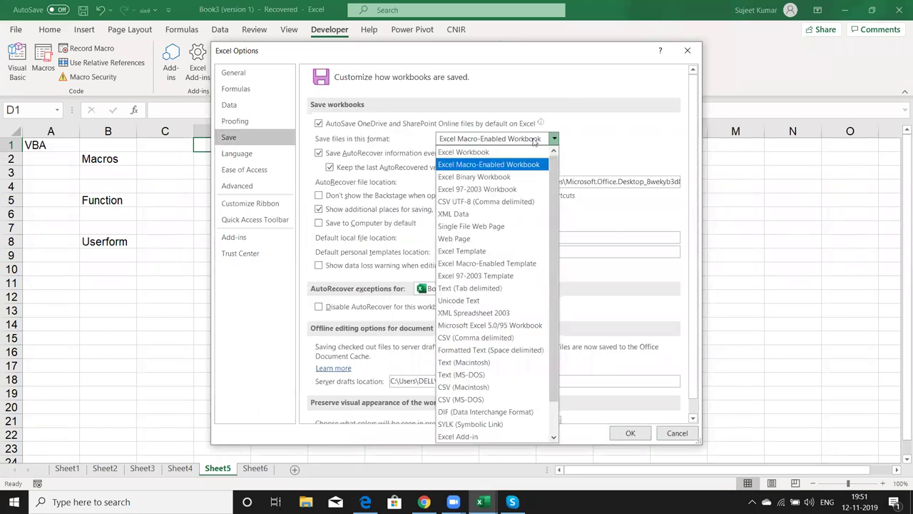
left_click(607, 117)
left_click(686, 50)
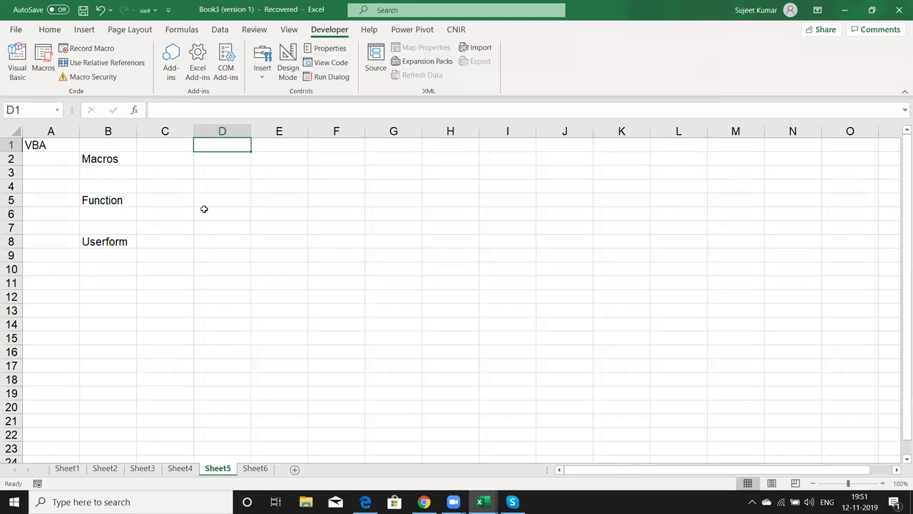
left_click(148, 217)
Leave the file information page for Sheet5 and select cells C4 and E5
left_click(7, 34)
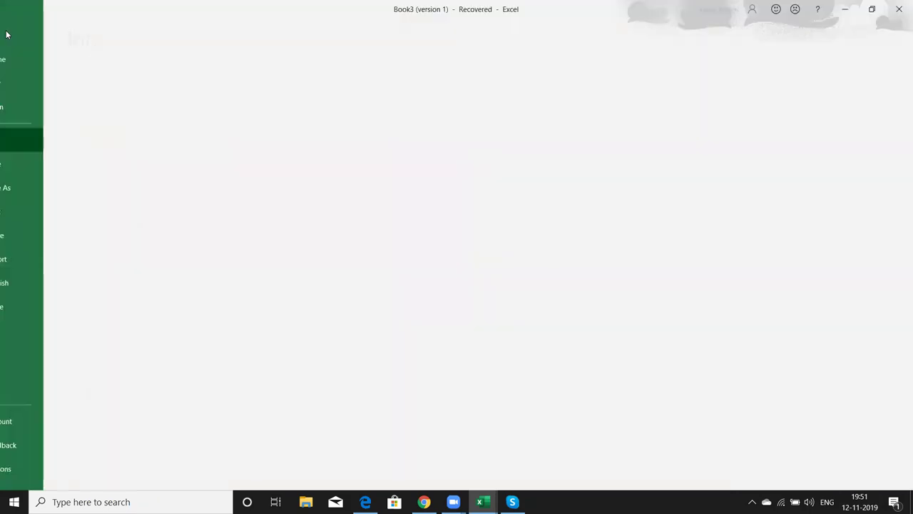
left_click(13, 36)
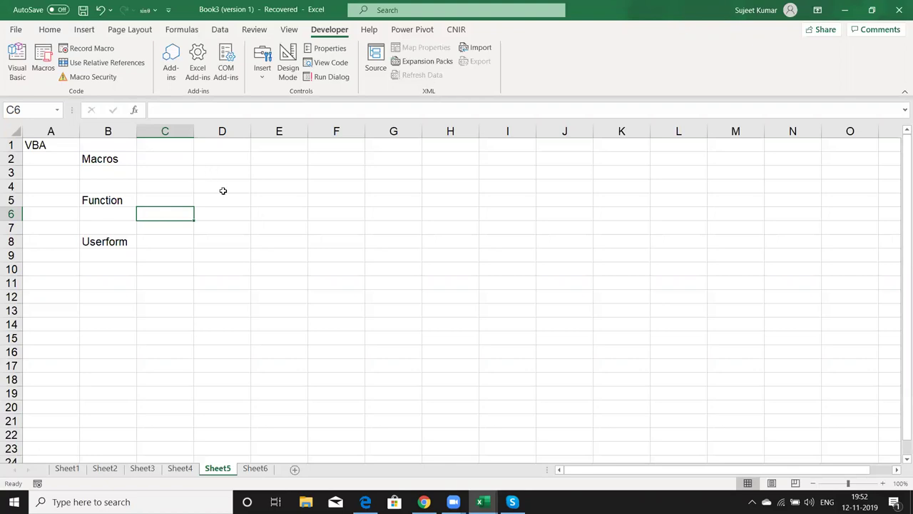
left_click(185, 186)
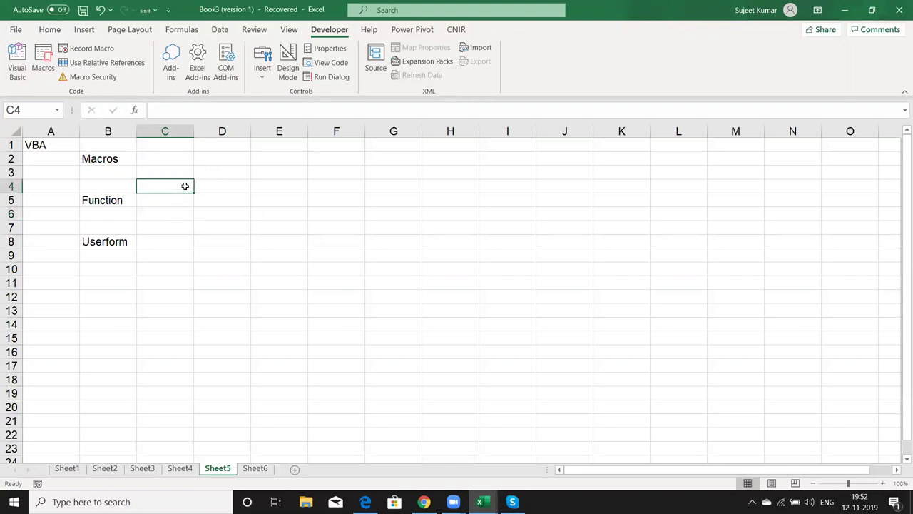
left_click(260, 195)
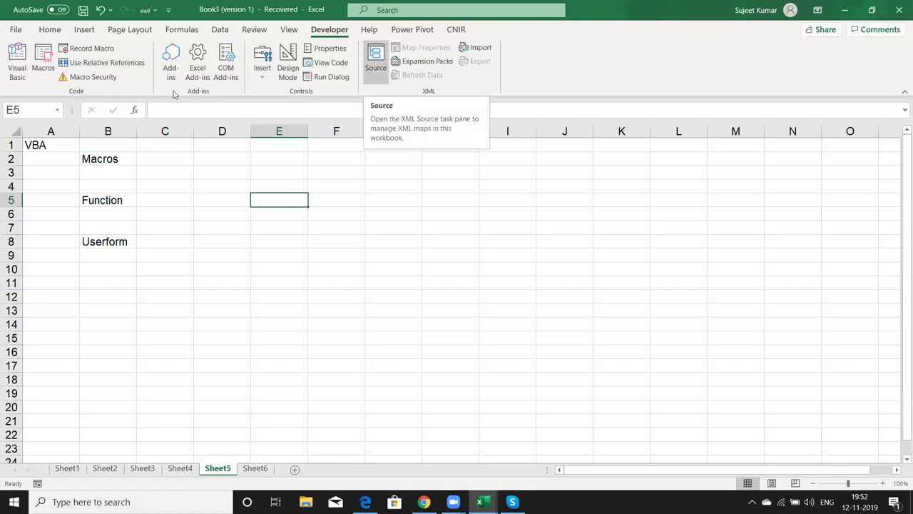
In the VBA editor, delete all of Module1's old rr macro code and widen the project panel
left_click(22, 68)
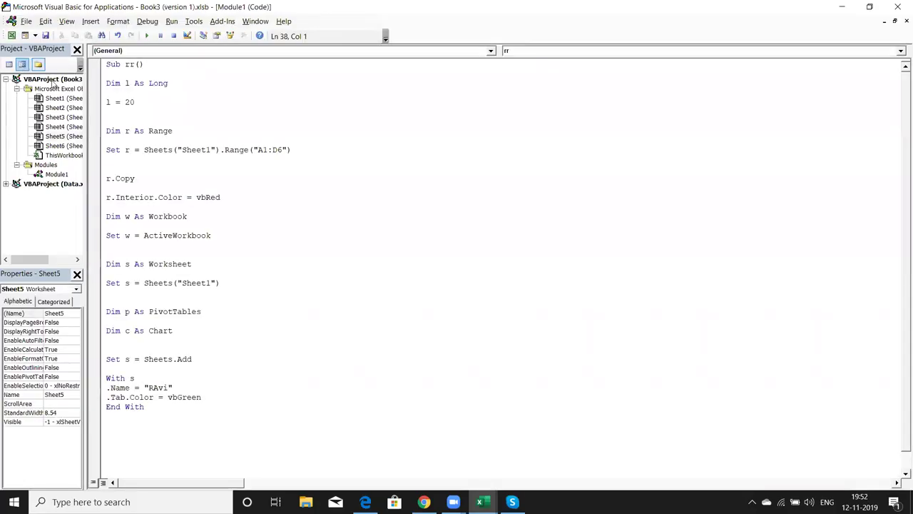
left_click(328, 385)
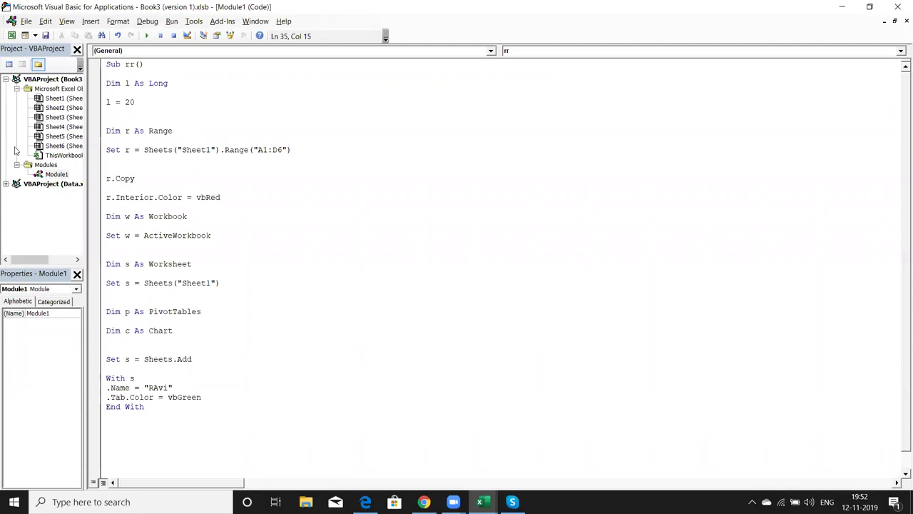
left_click(322, 296)
key("ctrl+a")
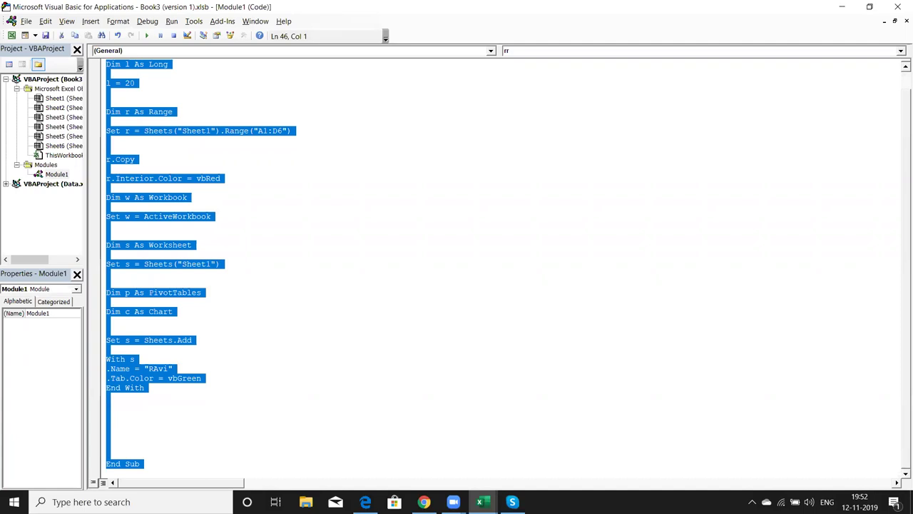
key("Delete")
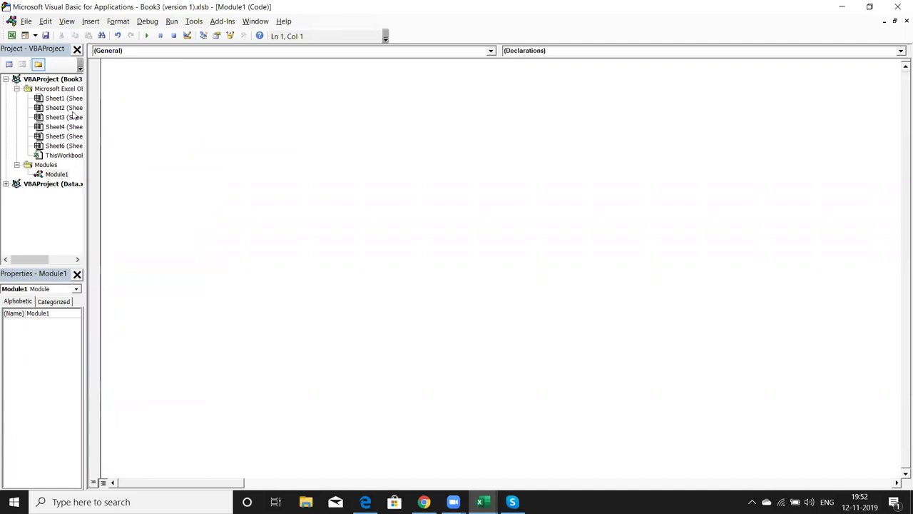
left_click_drag(87, 113, 155, 118)
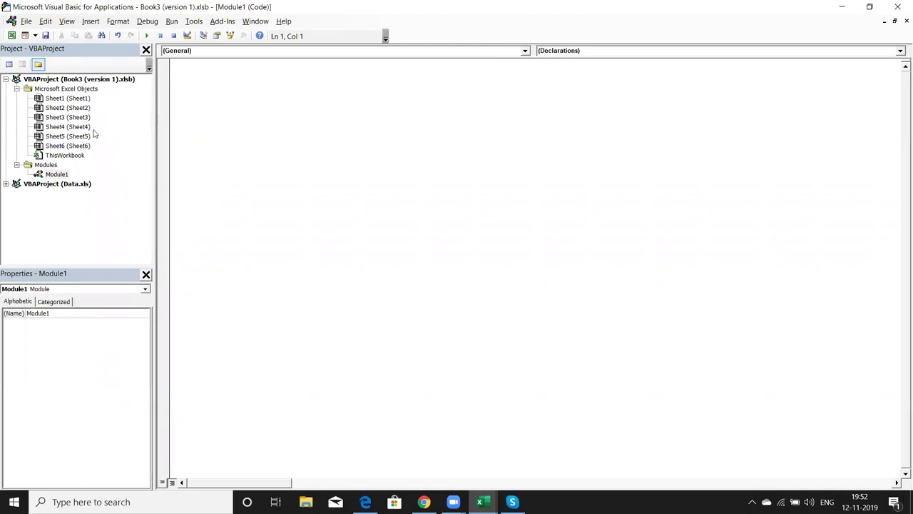
Check the Sheet1 and Sheet6 properties, then open the Sheet1 and Sheet2 code windows
left_click(60, 98)
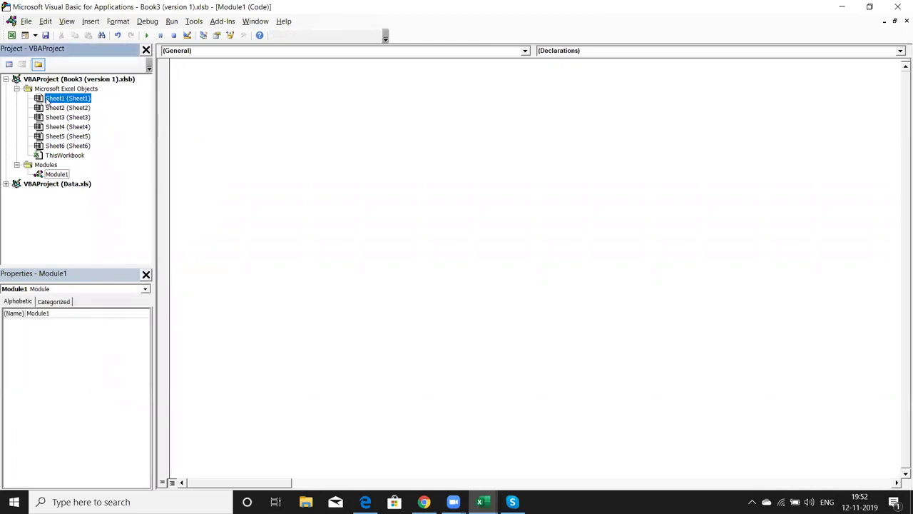
left_click(62, 147)
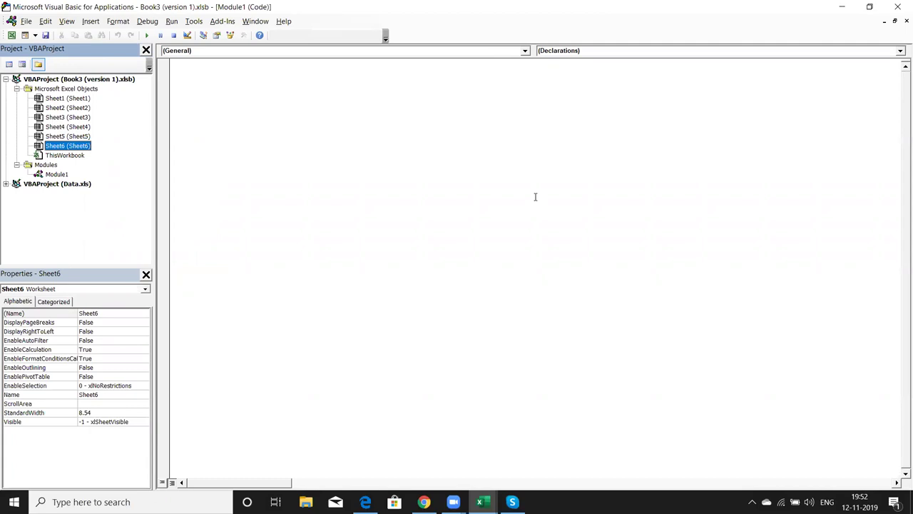
double_click(58, 98)
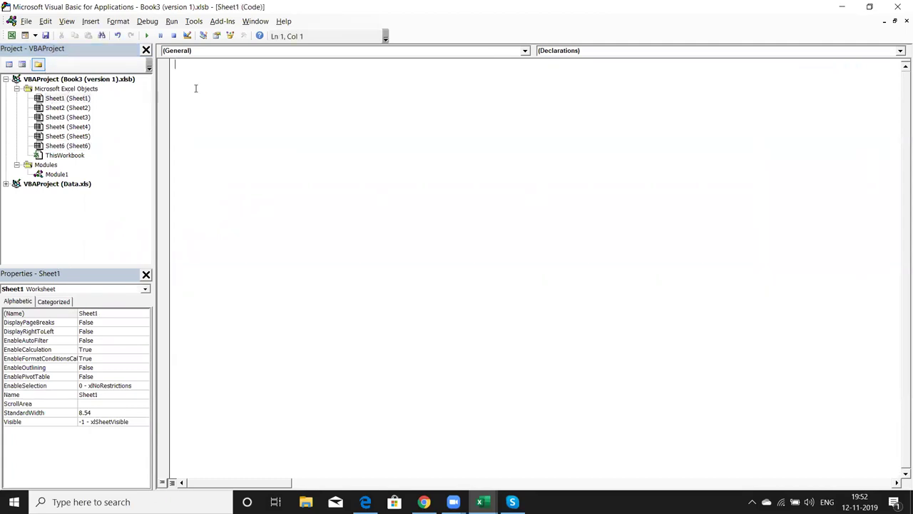
double_click(84, 108)
Open Module1 and write an empty Sub tt() procedure with blank lines inside
left_click(58, 175)
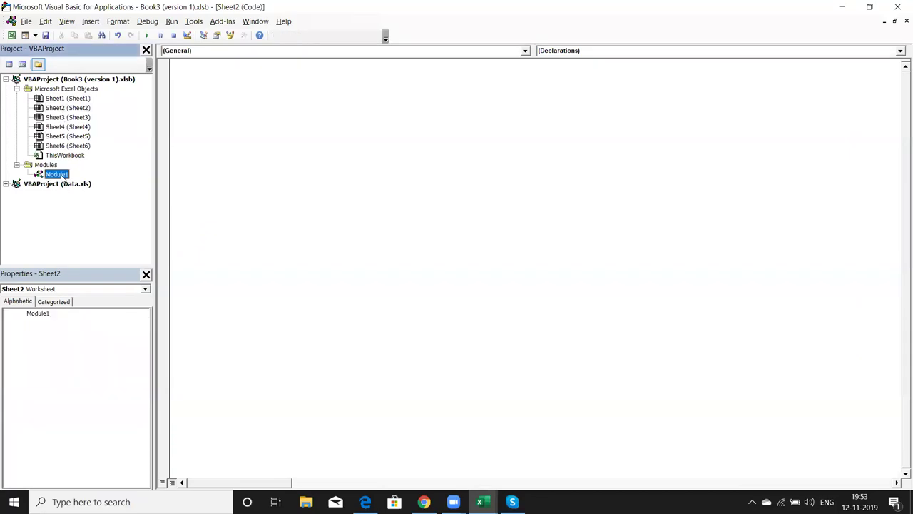
left_click(91, 21)
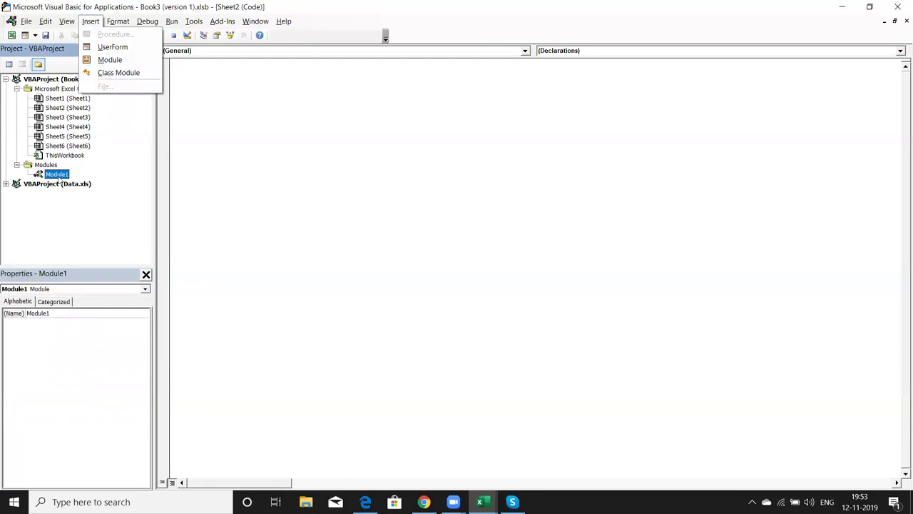
double_click(59, 175)
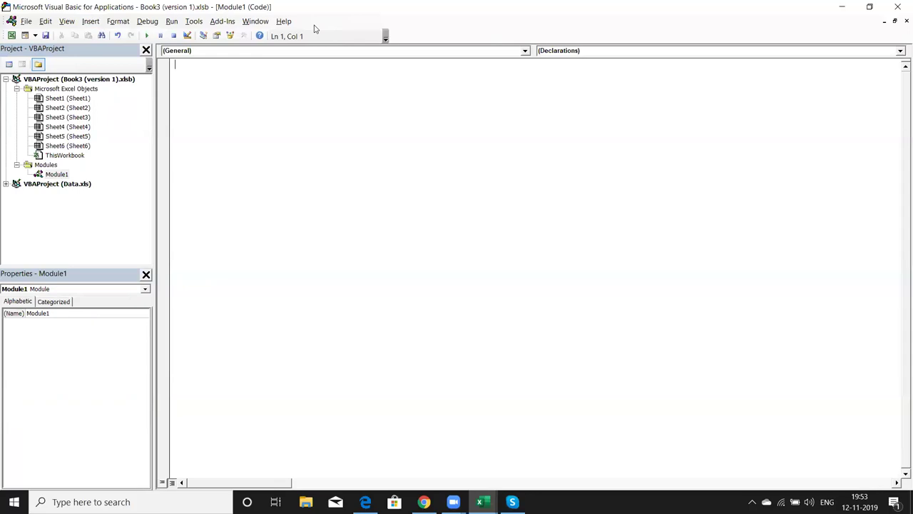
type("sub ")
type("tt()")
key("Return")
key("Return")
key("Return")
key("Return")
key("Return")
key("Up")
key("Up")
key("Up")
key("shift+Down")
key("shift+Down")
key("shift+Down")
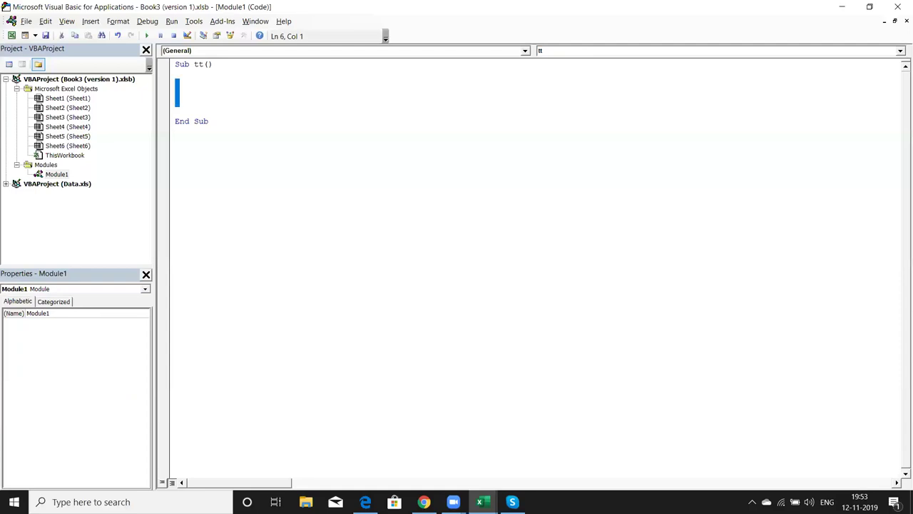
Confirm tt appears in Excel's Macro list, close it, and go back to the VBA editor
key("alt+F11")
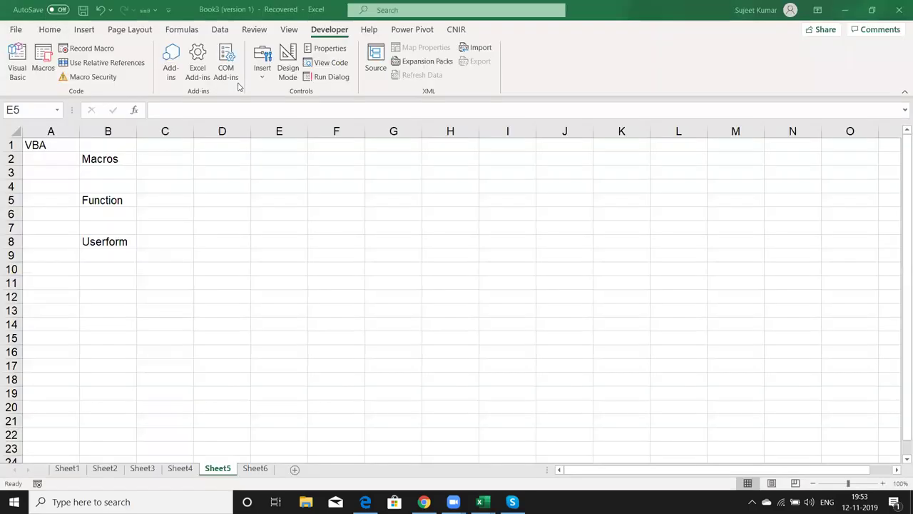
left_click(43, 63)
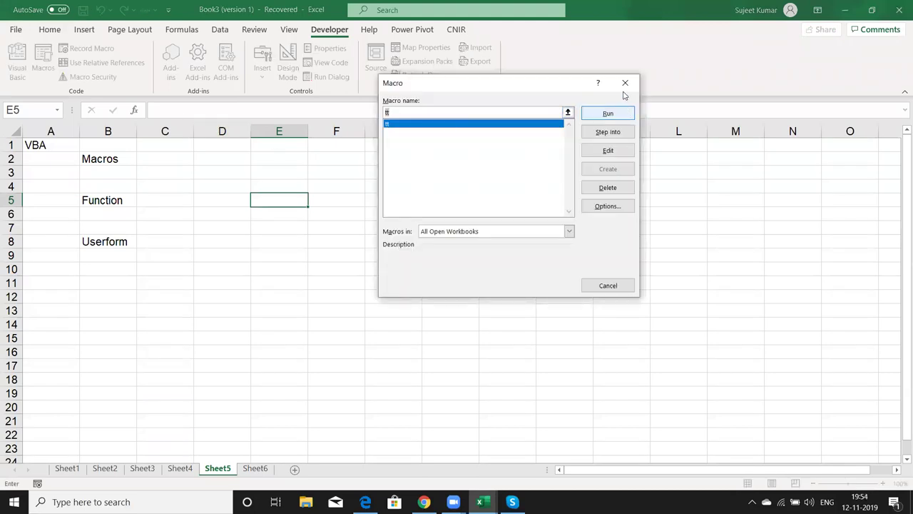
left_click(624, 83)
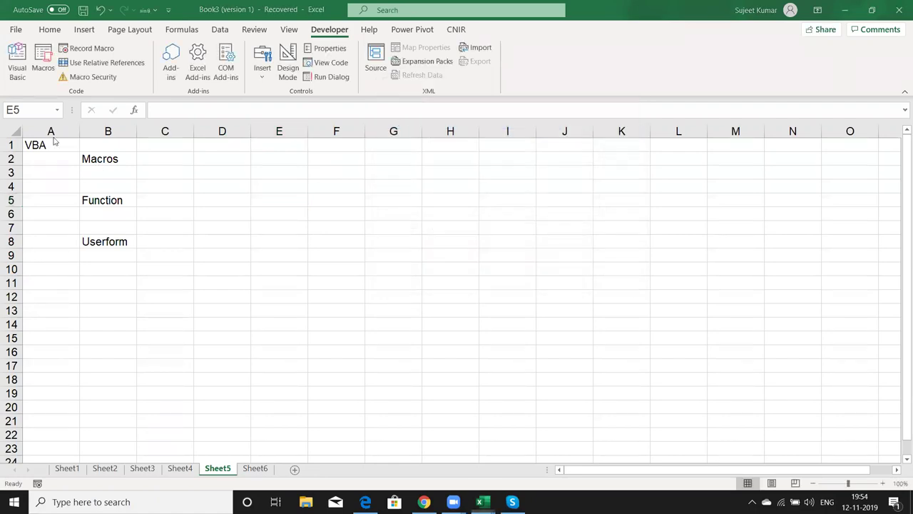
key("alt+F11")
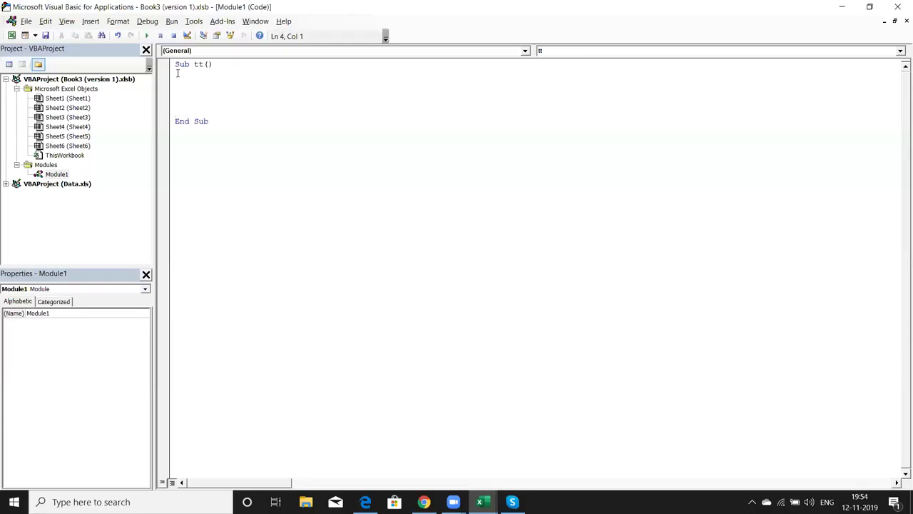
Type Application, Workbooks, Sheets and Range on separate lines inside Sub tt
left_click_drag(175, 64, 211, 133)
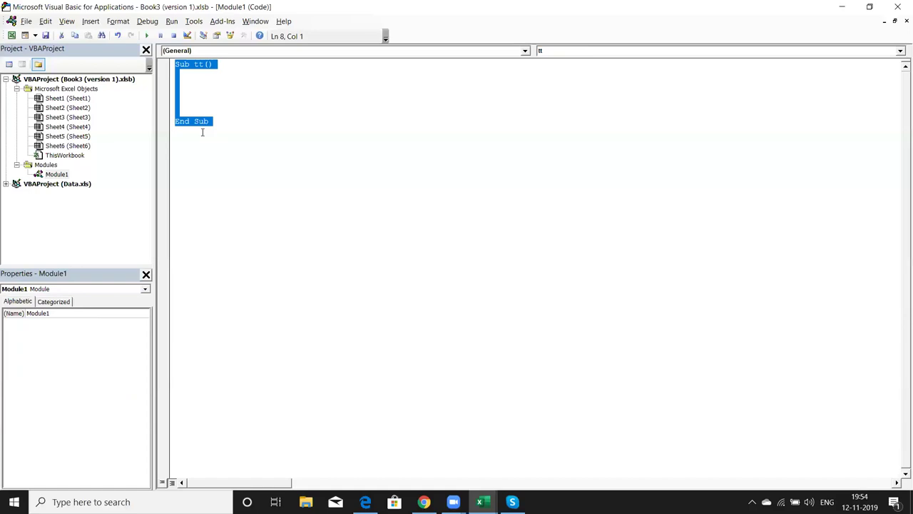
left_click(202, 86)
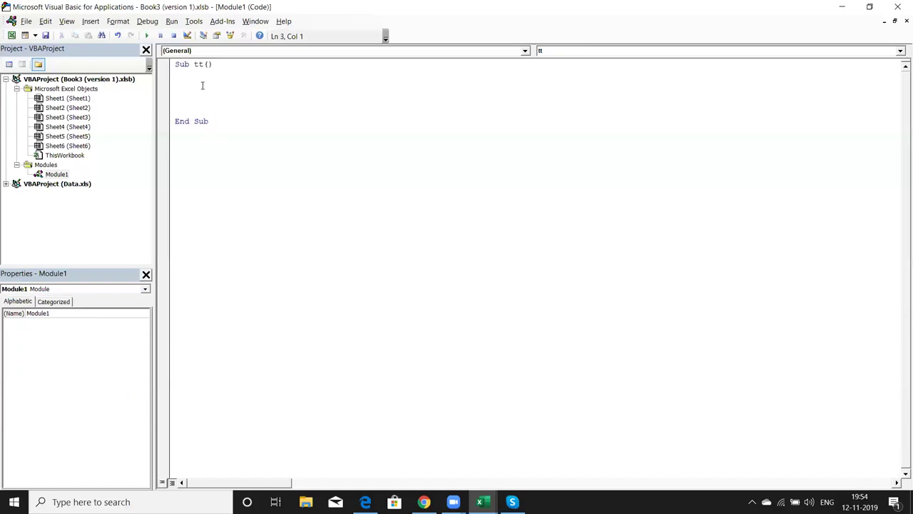
key("Return")
key("Return")
type("application")
key("Return")
type("workb")
type("ook")
type("s")
key("Return")
type("sheets")
key("Return")
type("range")
key("Return")
Highlight the Workbooks, Sheets and Range lines one by one, then all four lines together
left_click(175, 102)
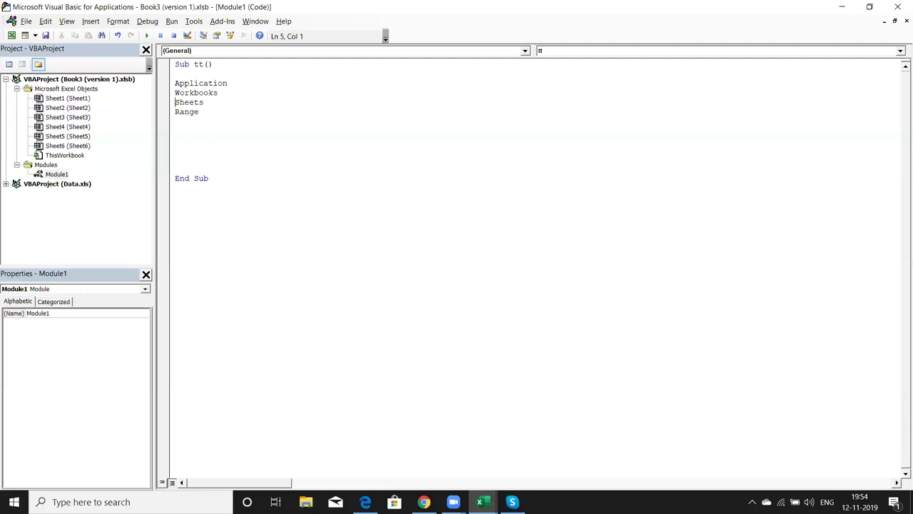
key("Up")
key("Up")
key("shift+Down")
key("shift+Down")
key("shift+Down")
key("shift+Down")
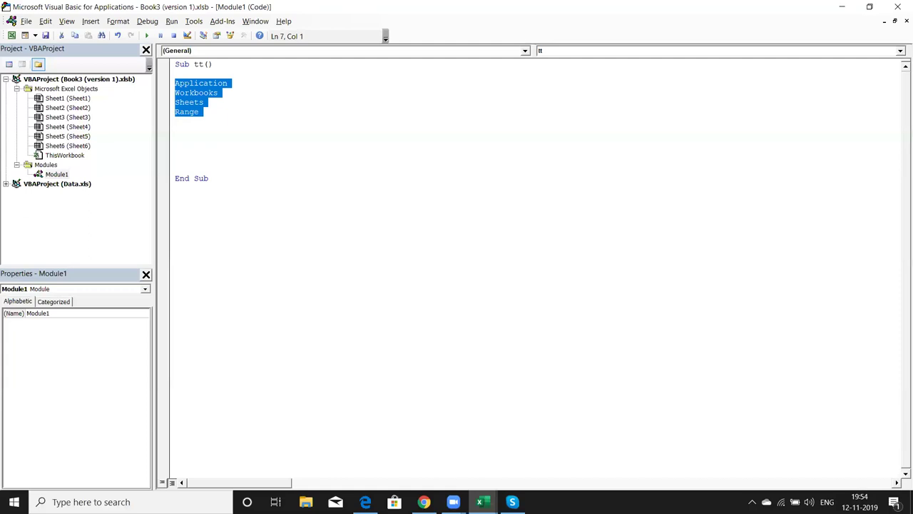
left_click(175, 93)
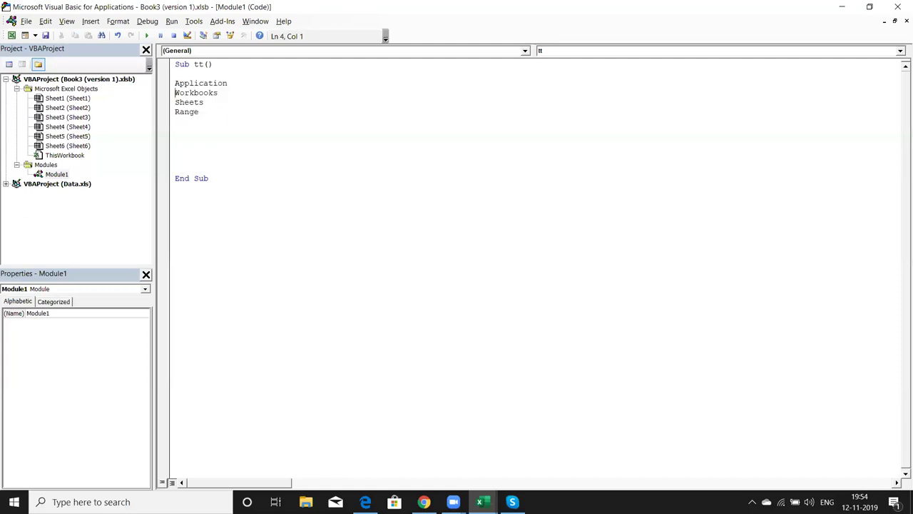
key("shift+Down")
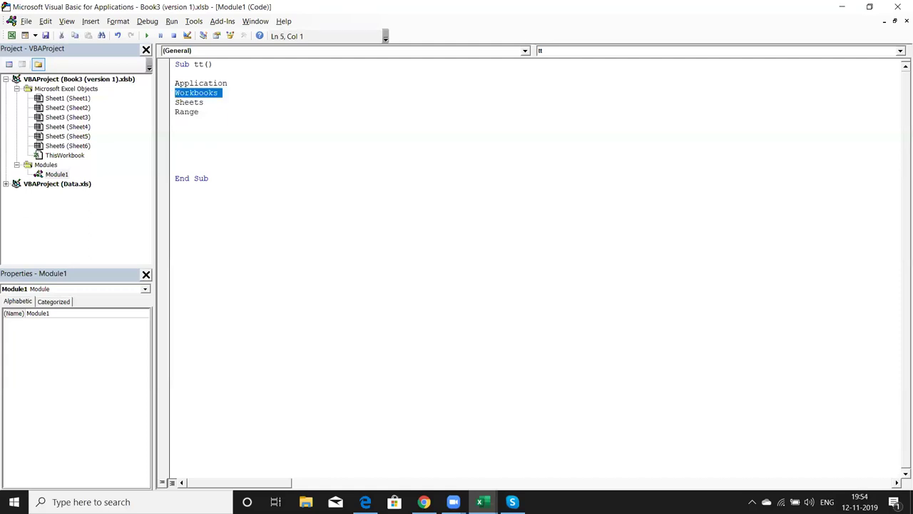
key("Right")
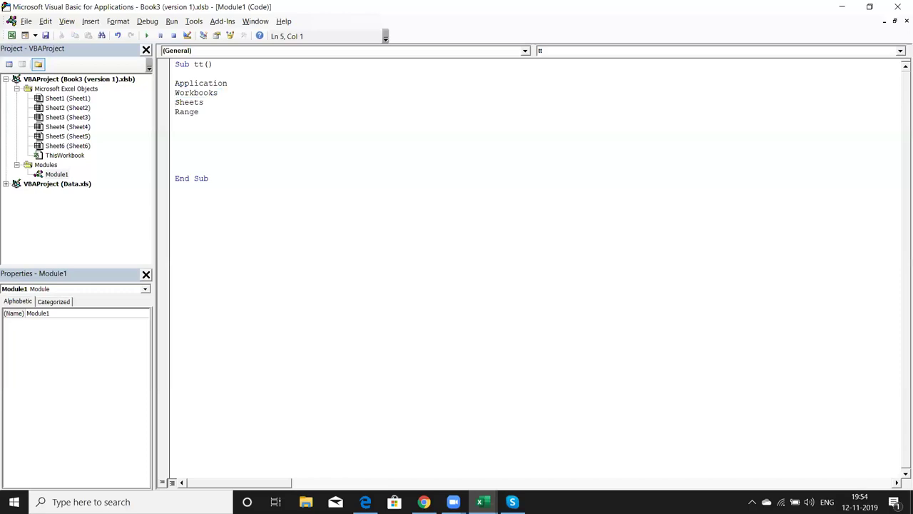
key("shift+Down")
key("Right")
key("shift+Down")
key("Right")
left_click(175, 84)
key("shift+Down")
key("shift+Down")
key("shift+Down")
key("shift+Down")
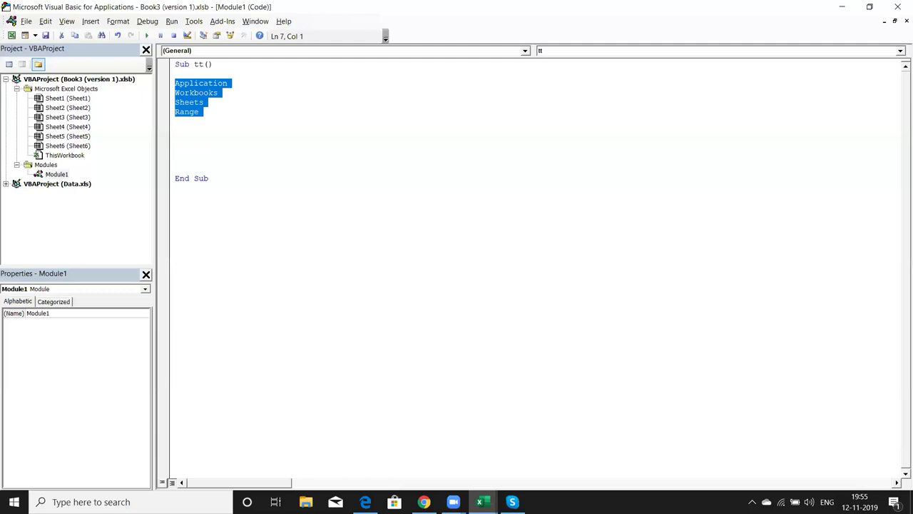
left_click(176, 83)
Highlight the words Application, Workbooks, Sheets and Range one at a time
double_click(201, 83)
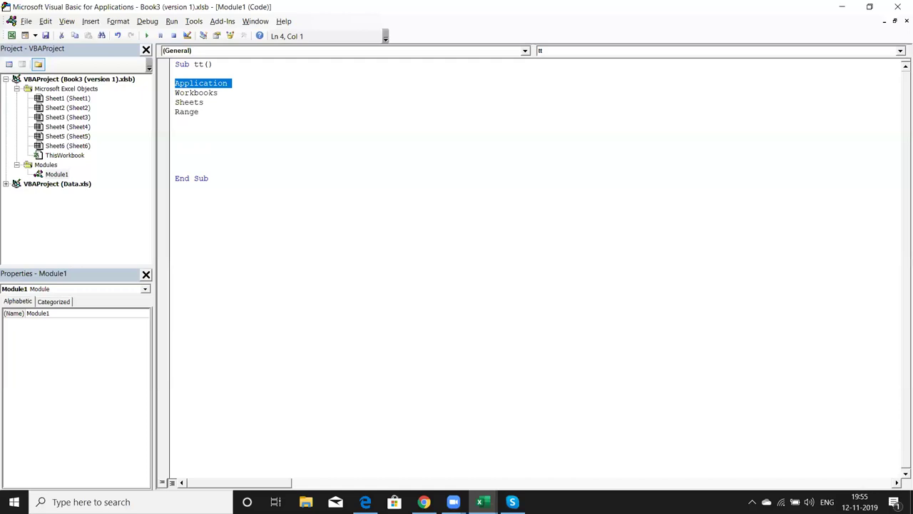
left_click(187, 93)
double_click(196, 92)
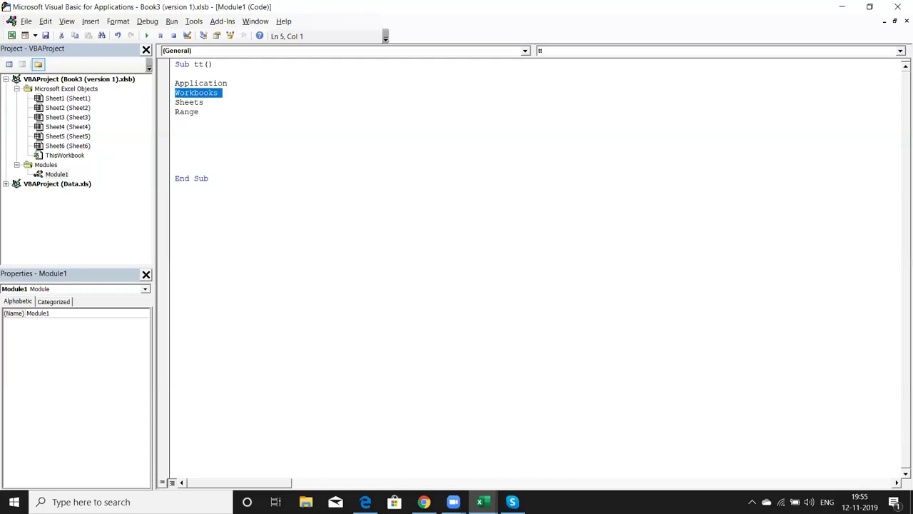
left_click(187, 102)
double_click(189, 102)
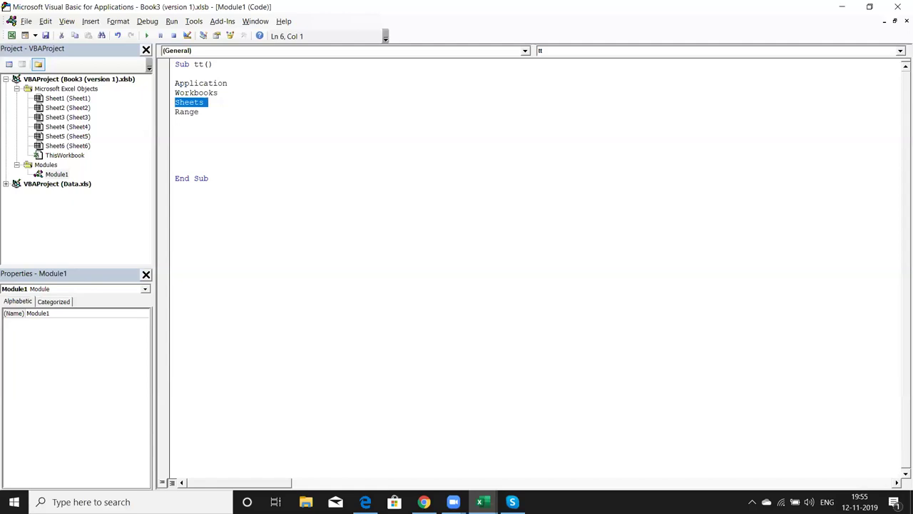
left_click(186, 112)
double_click(187, 112)
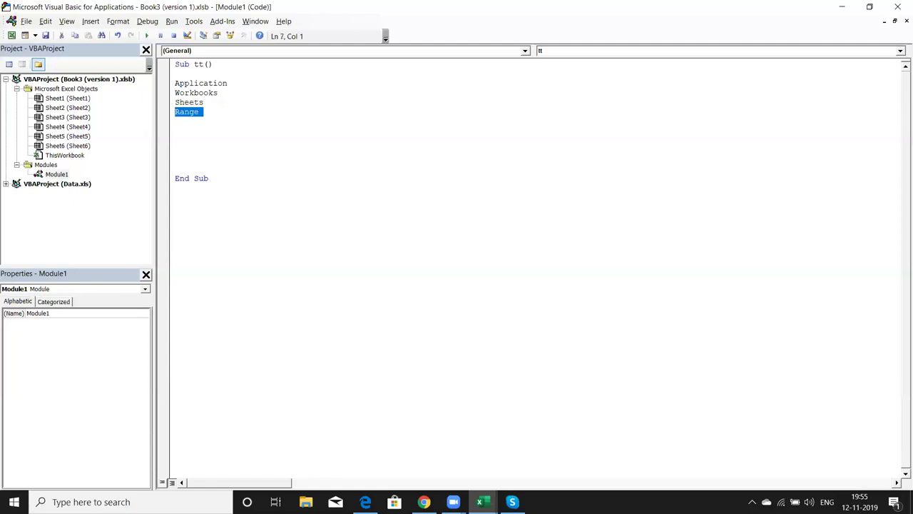
Select all four object lines together, then switch to the Excel workbook
left_click(176, 130)
key("Up")
key("Up")
key("Up")
key("Up")
key("Up")
key("shift+Down")
key("shift+Down")
key("shift+Down")
key("shift+Down")
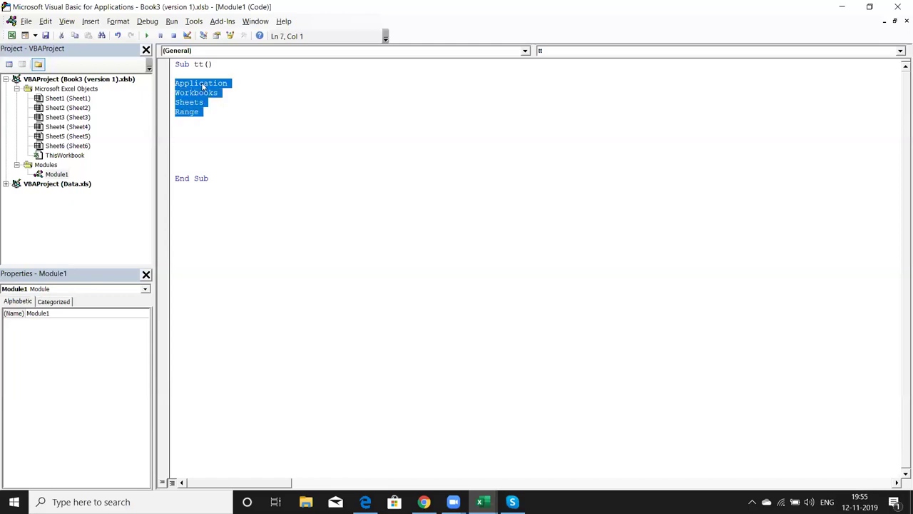
key("alt+F11")
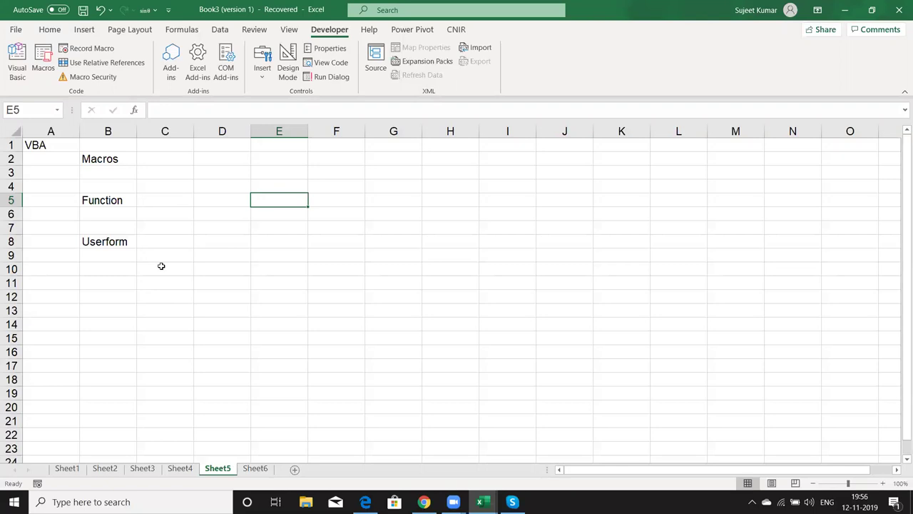
Back in the VBA editor, highlight Sub tt's keyword Sub, name tt and its parentheses
key("alt+F11")
left_click_drag(228, 224, 175, 64)
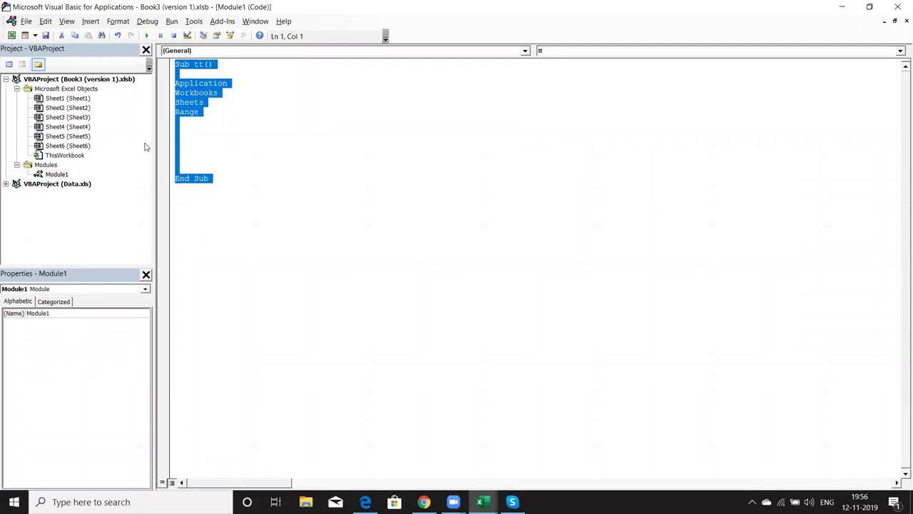
left_click(176, 170)
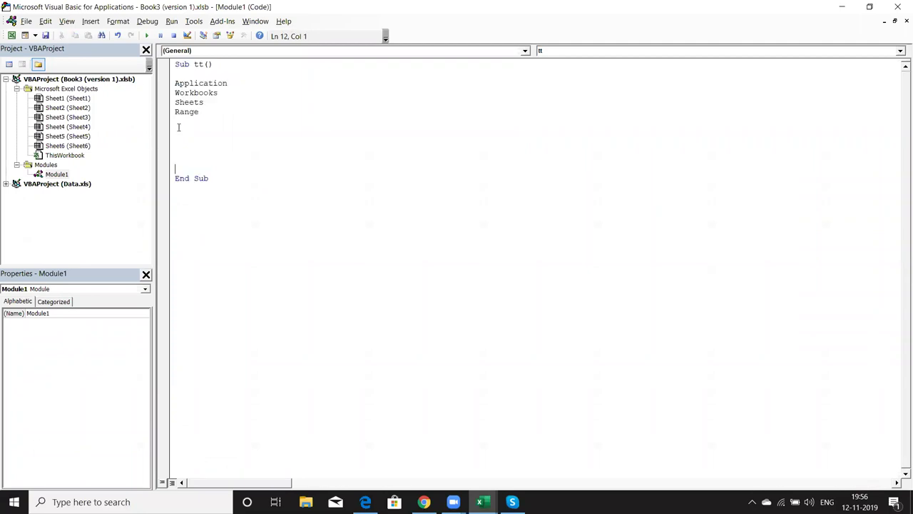
double_click(181, 65)
left_click(189, 65)
double_click(195, 65)
left_click_drag(204, 64, 212, 64)
left_click(218, 127)
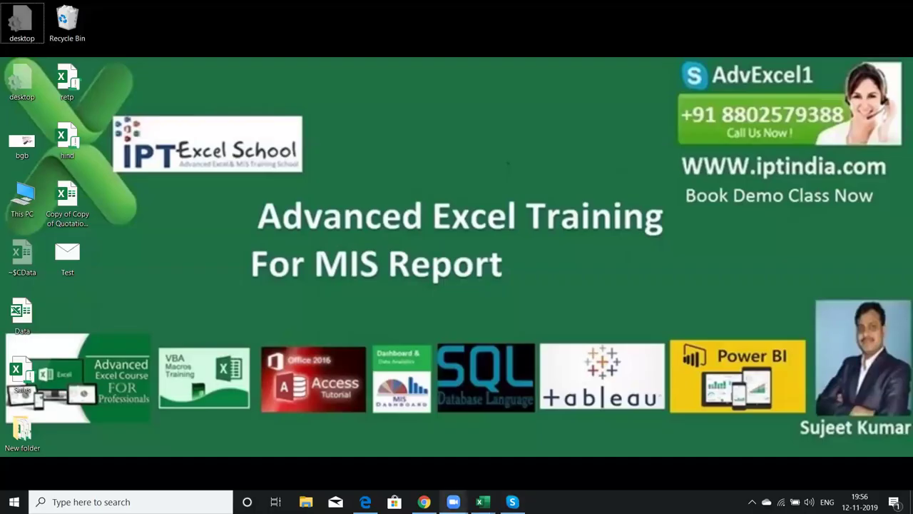
Bring Chrome forward and load excel-vba.com in a new tab
left_click(426, 502)
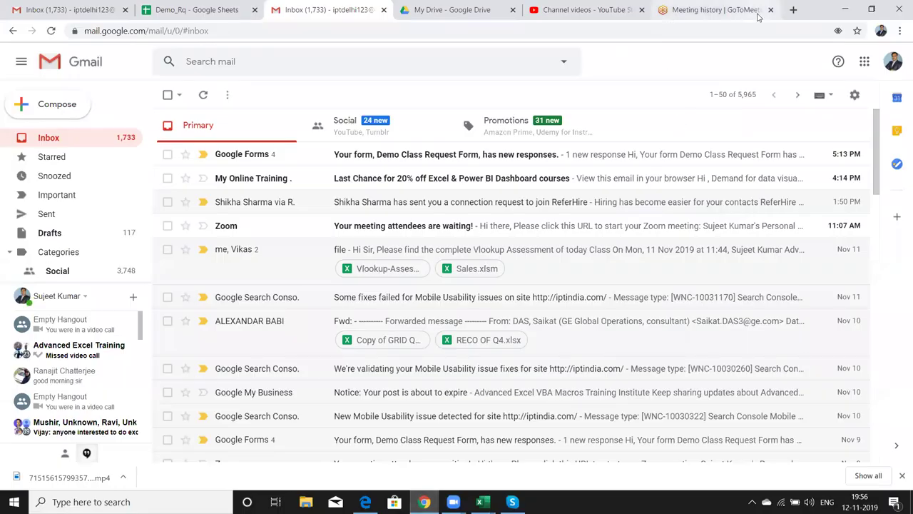
left_click(792, 9)
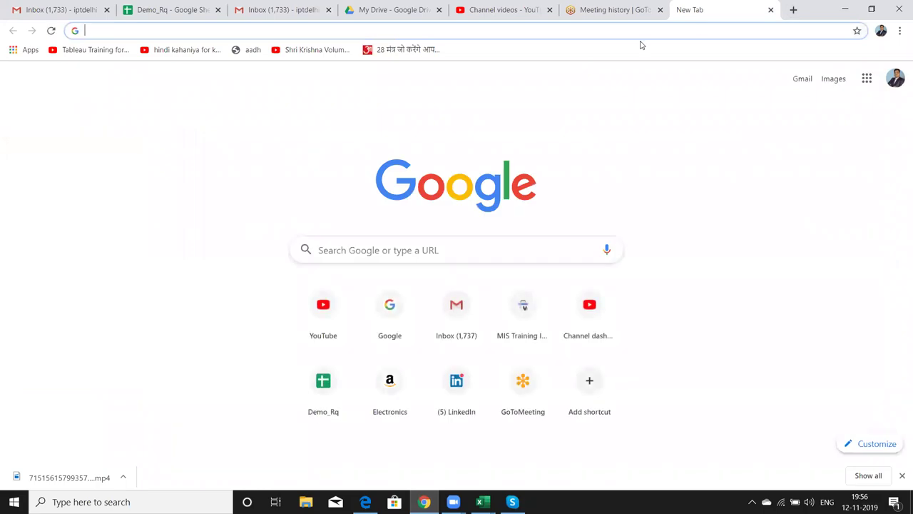
type("exce")
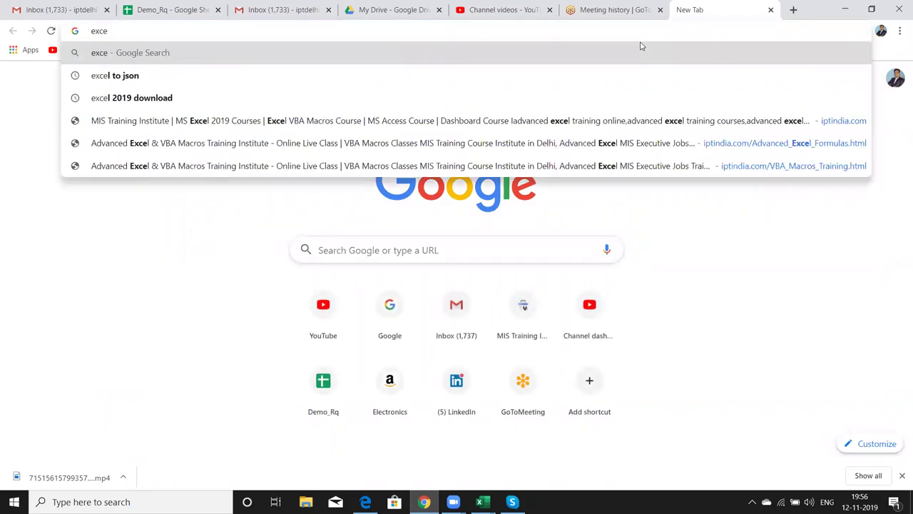
type("l-")
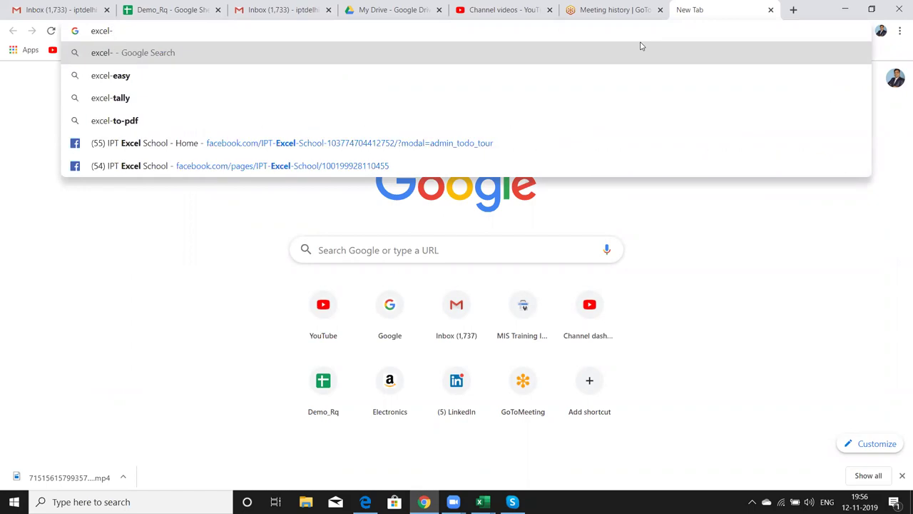
type("vba")
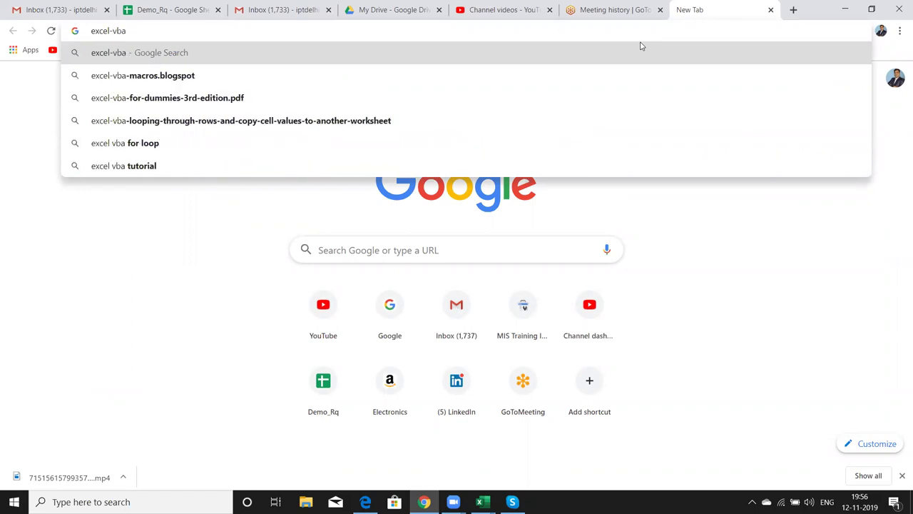
type(".com")
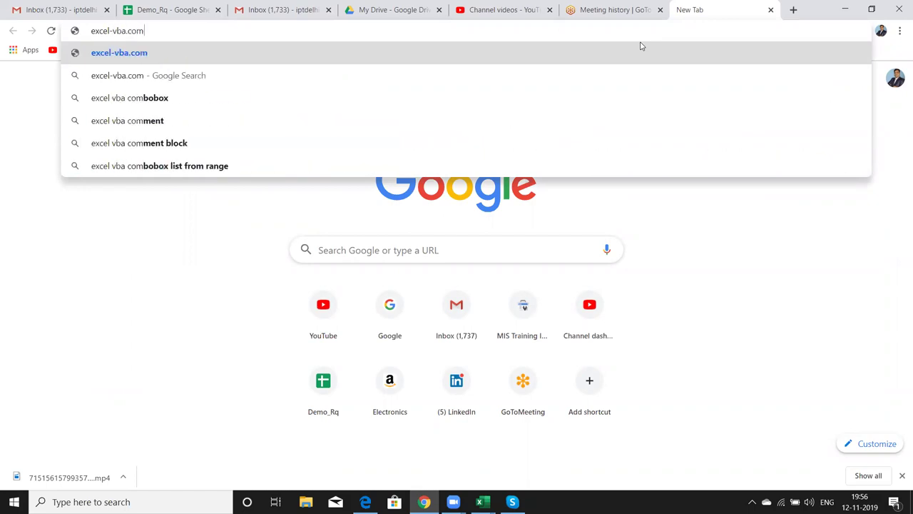
key("Return")
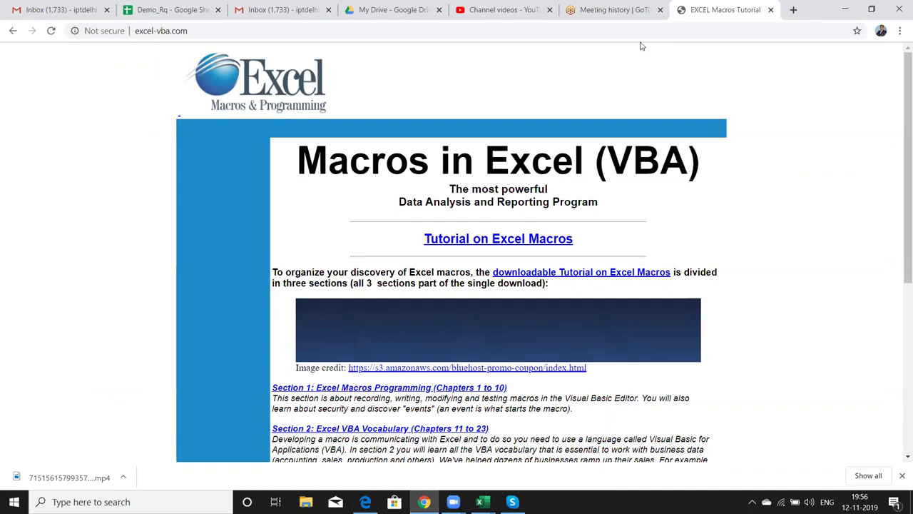
Go to the Section 1 Excel Macros Programming lesson from the excel-vba.com home page
scroll(680, 290, "down", 1)
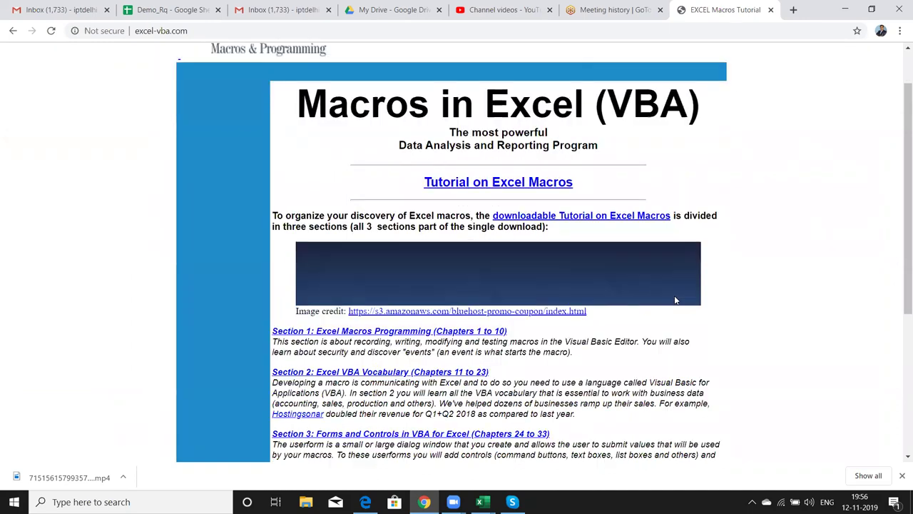
scroll(671, 301, "down", 1)
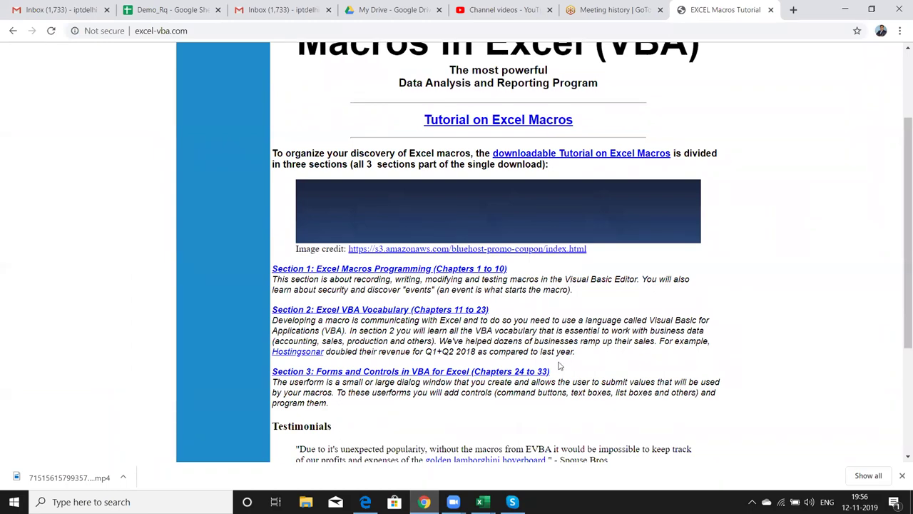
scroll(485, 285, "down", 1)
left_click(472, 209)
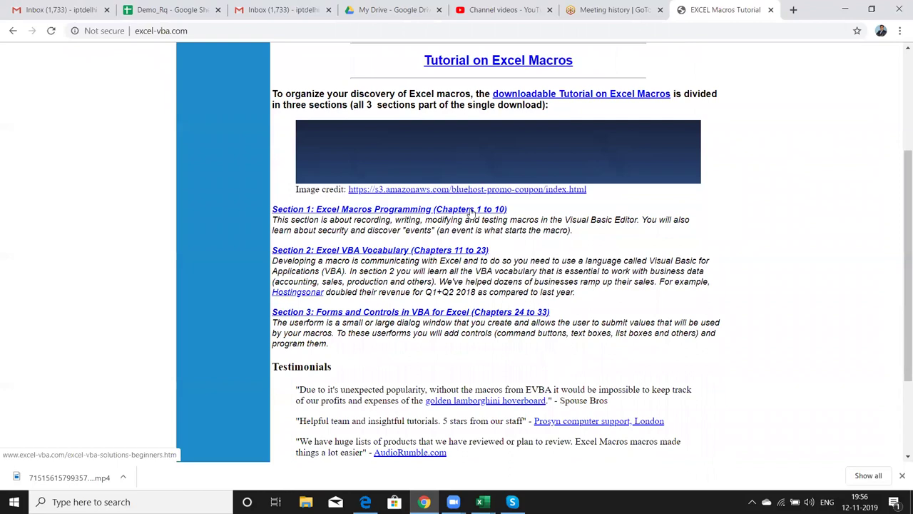
Read through the Section 1 lesson page, then minimize everything to show the Windows desktop
scroll(476, 221, "down", 5)
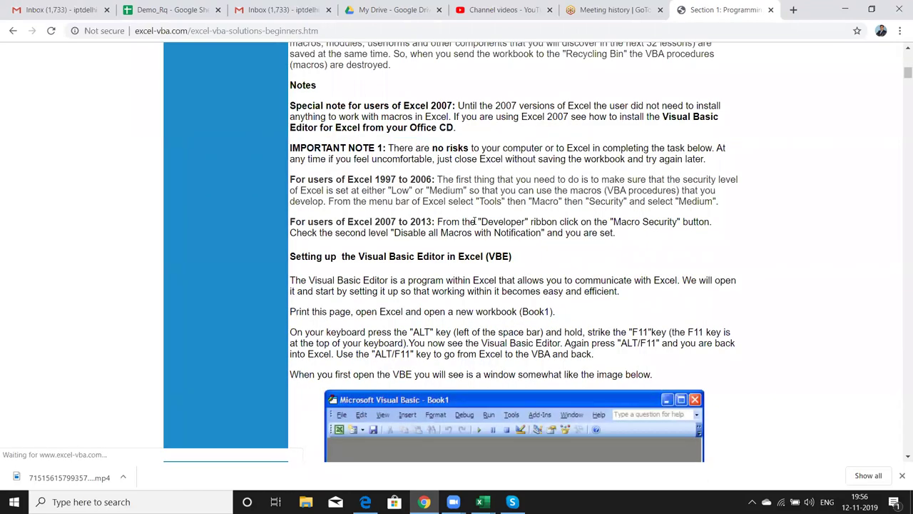
scroll(475, 221, "down", 4)
scroll(475, 221, "down", 2)
scroll(475, 222, "down", 3)
scroll(475, 221, "down", 5)
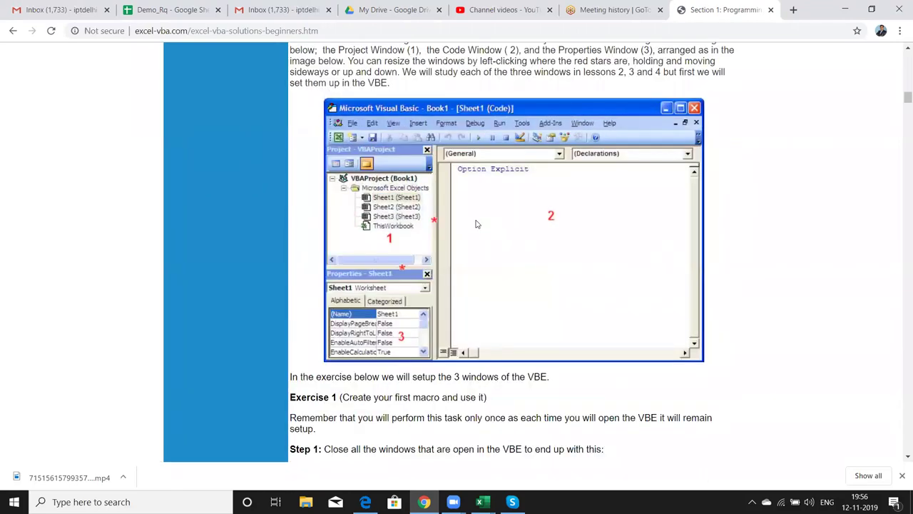
scroll(476, 224, "down", 4)
scroll(477, 221, "down", 4)
scroll(478, 219, "down", 3)
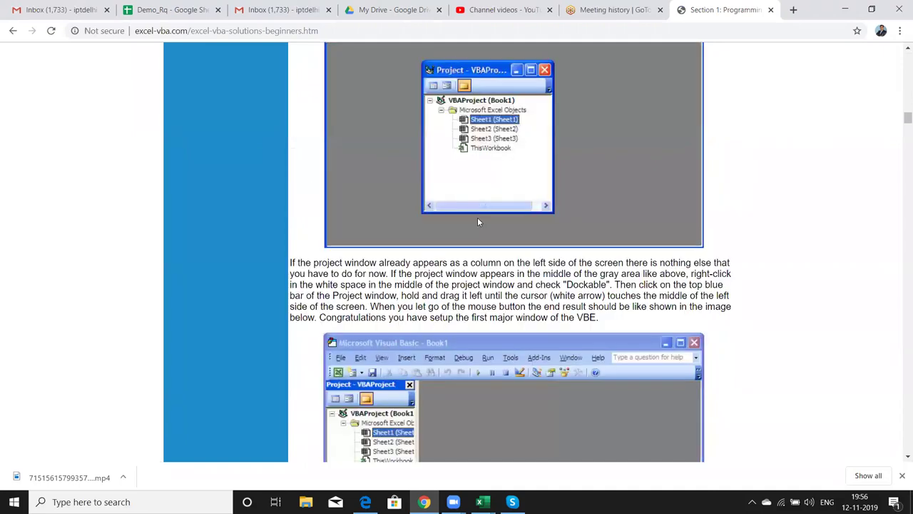
scroll(478, 222, "down", 7)
scroll(478, 222, "down", 3)
scroll(477, 222, "down", 5)
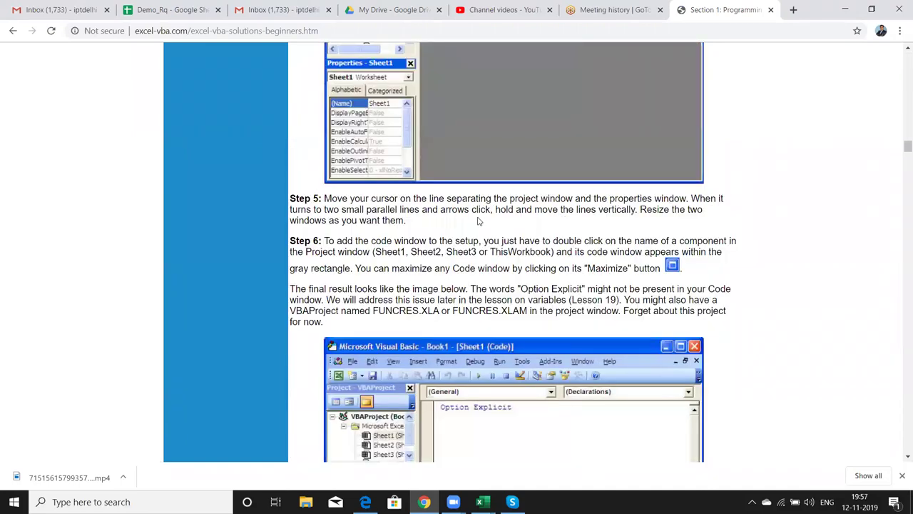
scroll(478, 222, "down", 5)
scroll(480, 221, "down", 4)
scroll(479, 221, "down", 3)
scroll(480, 218, "down", 3)
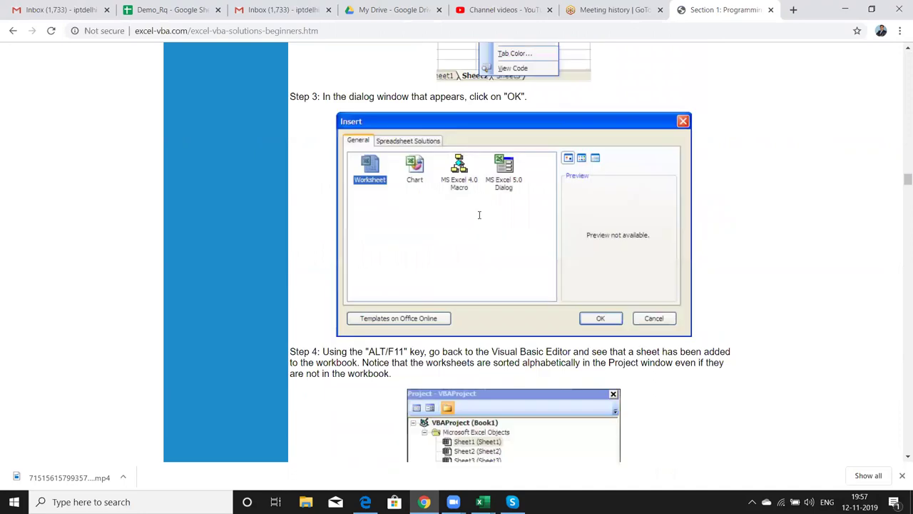
scroll(480, 214, "down", 4)
scroll(480, 214, "down", 6)
scroll(480, 216, "down", 3)
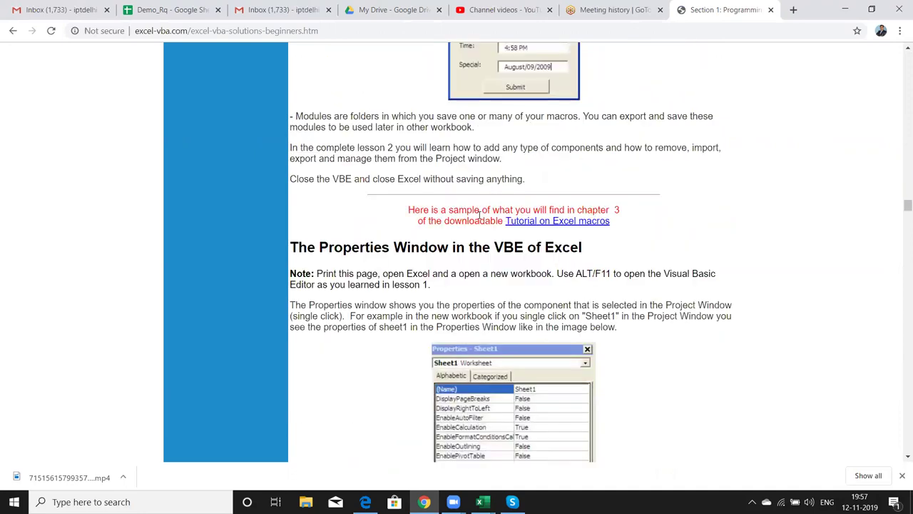
scroll(479, 218, "down", 4)
scroll(479, 219, "down", 4)
scroll(480, 219, "down", 3)
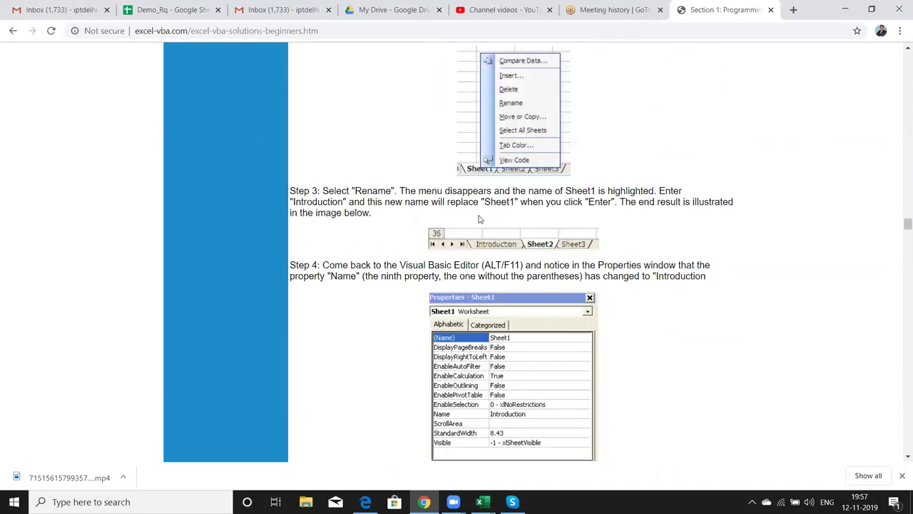
scroll(480, 220, "down", 5)
scroll(480, 219, "down", 4)
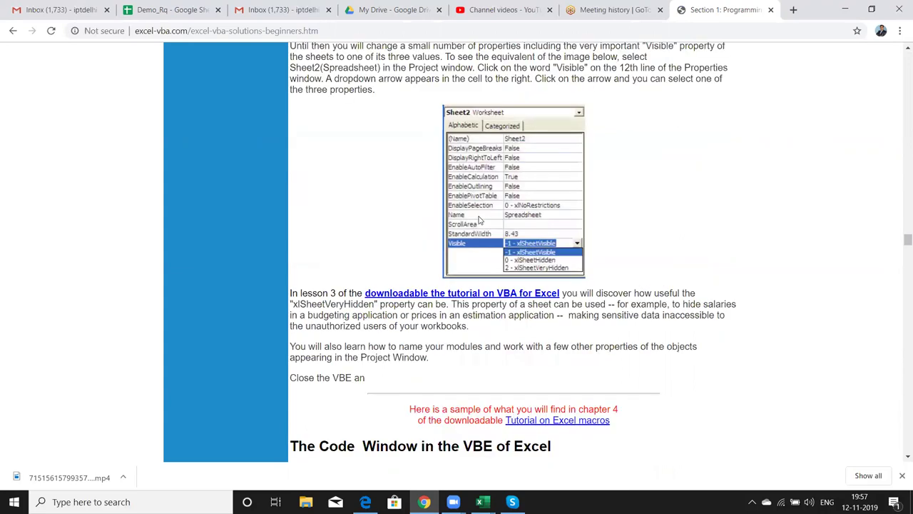
scroll(480, 221, "down", 4)
scroll(479, 221, "down", 3)
scroll(479, 221, "down", 2)
scroll(479, 221, "down", 3)
scroll(479, 220, "down", 4)
scroll(479, 220, "down", 3)
scroll(480, 219, "up", 4)
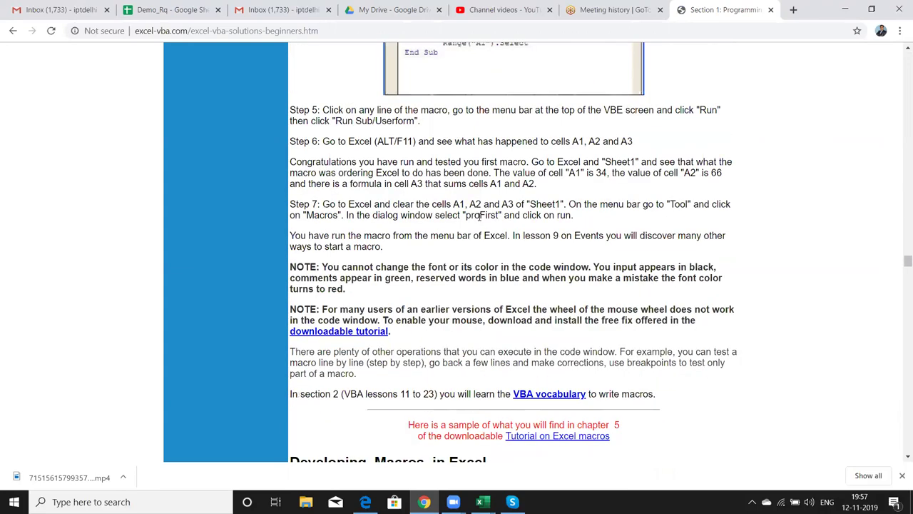
scroll(479, 214, "up", 1)
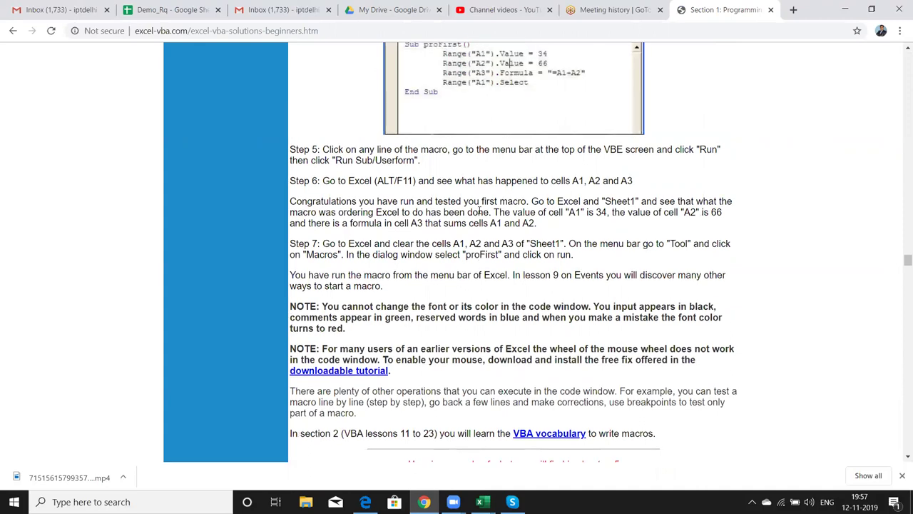
scroll(480, 212, "up", 4)
scroll(479, 211, "up", 5)
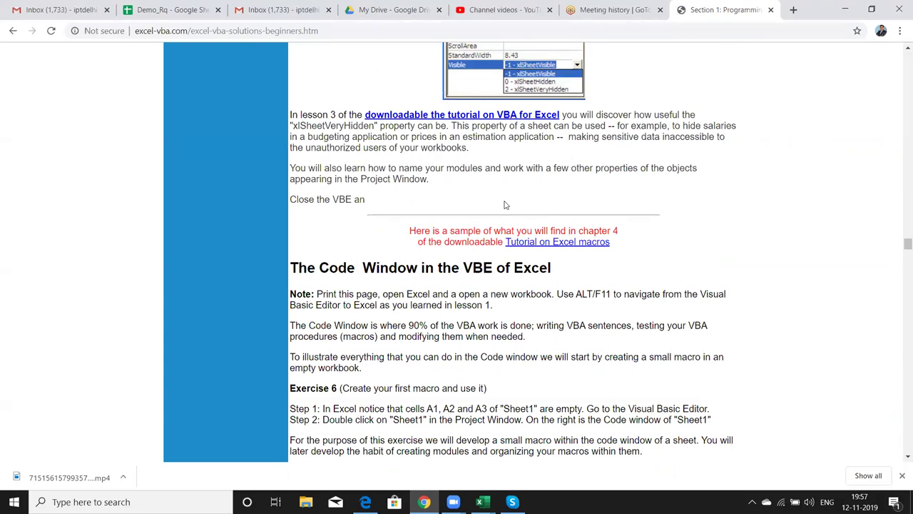
key("super+d")
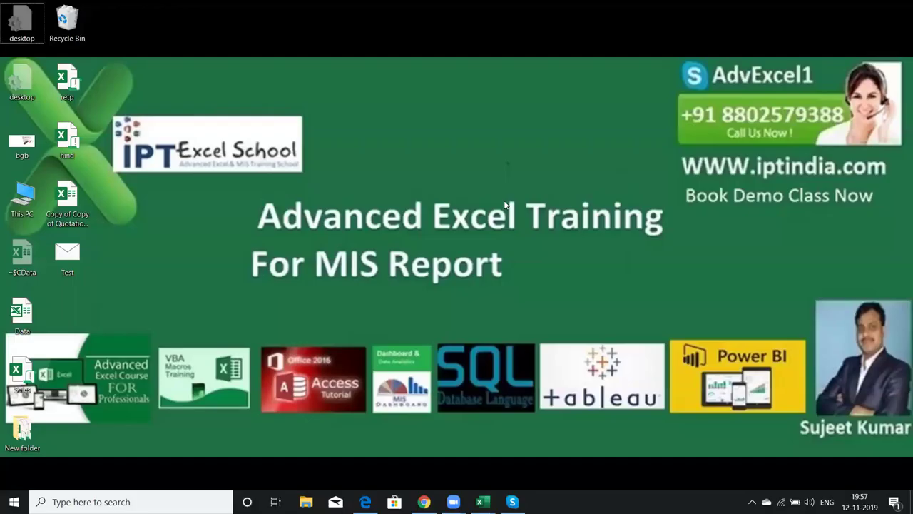